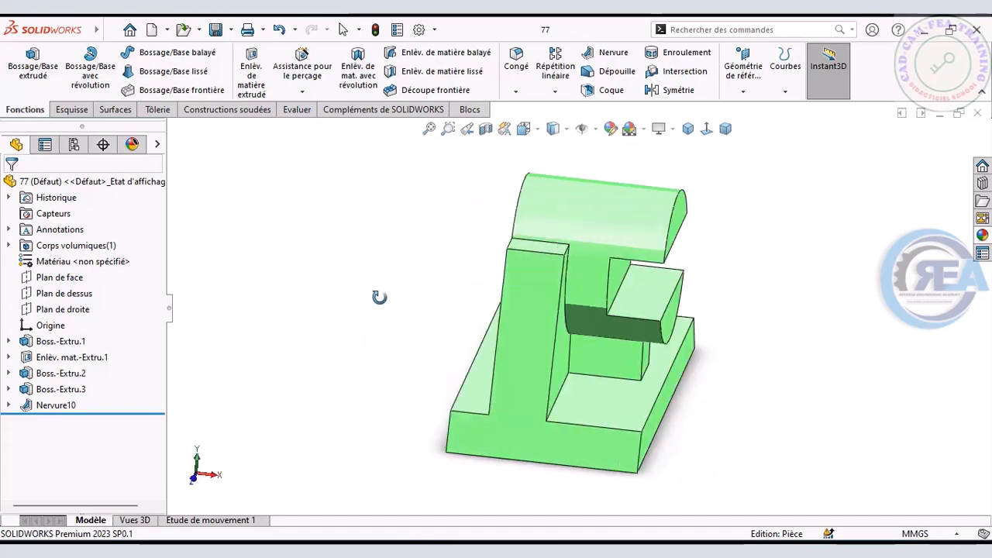
- Examine the finished part 77 in isometric view and its reference drawing 1684965811048.jpg, and close the part
left_click(687, 128)
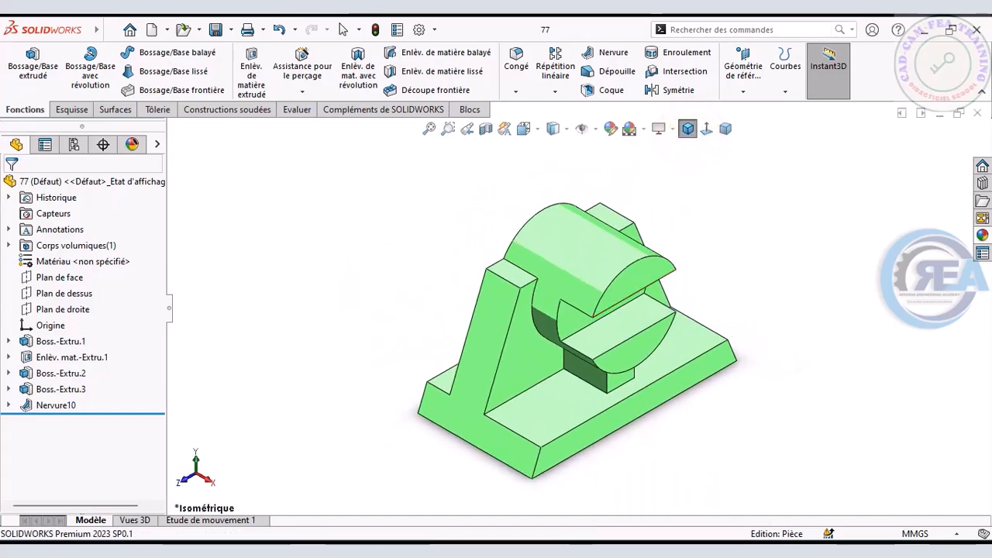
left_click(695, 550)
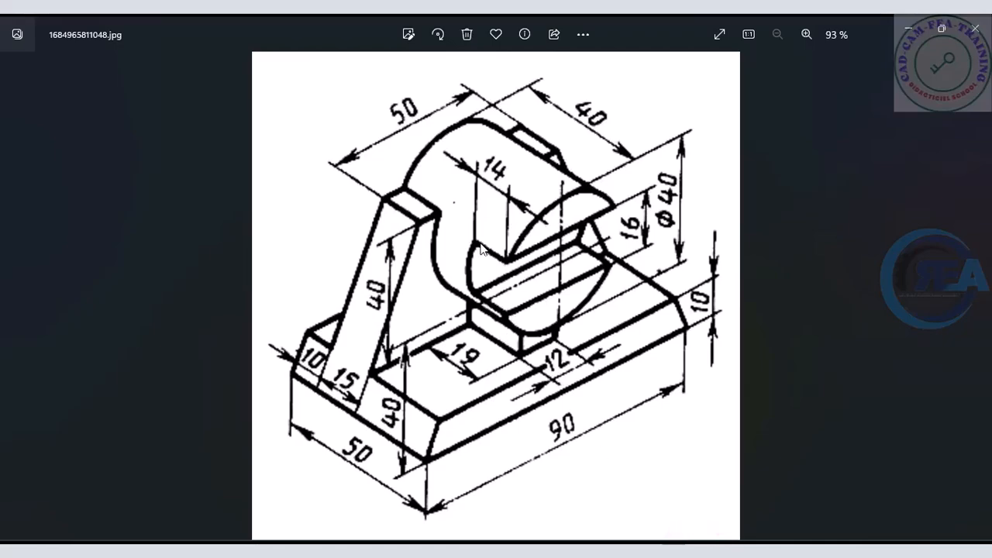
left_click(910, 30)
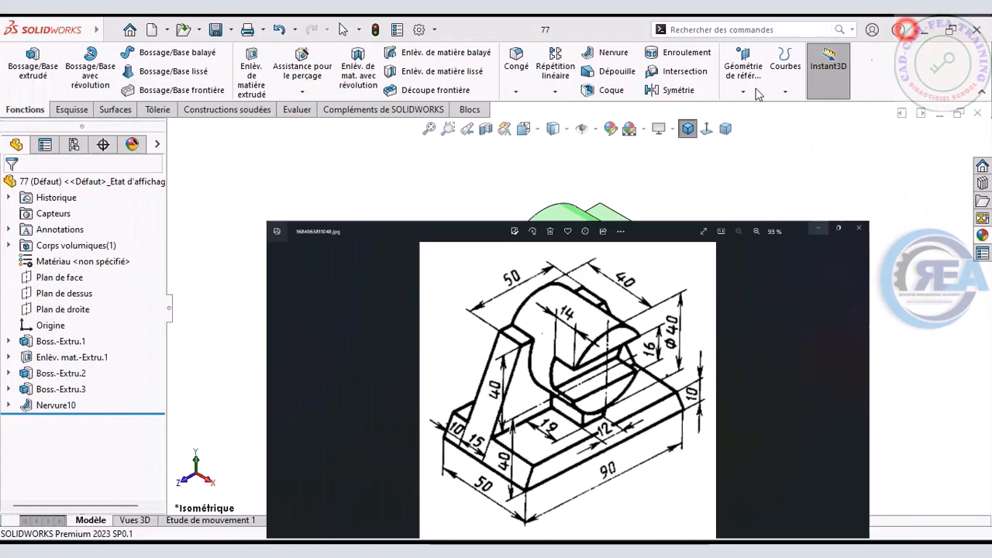
left_click(979, 114)
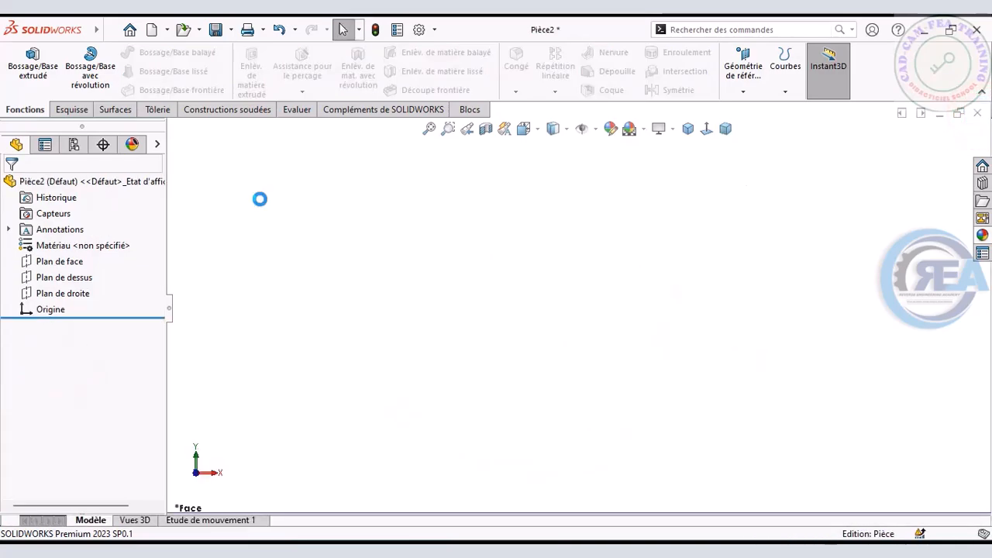
- Sketch a 40 mm diameter circle centred on the origin on the right plane (Plan de droite) of the new part
left_click(62, 293)
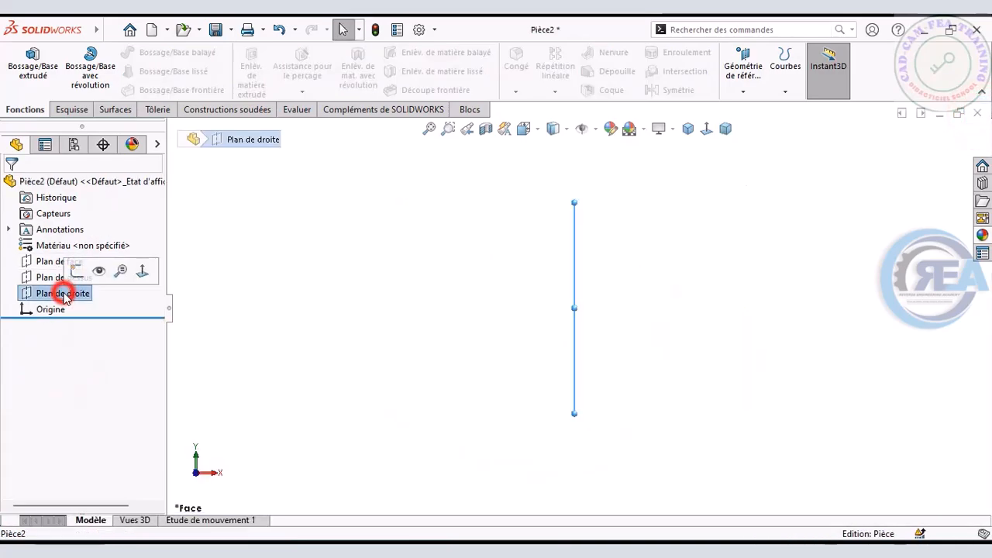
left_click(80, 276)
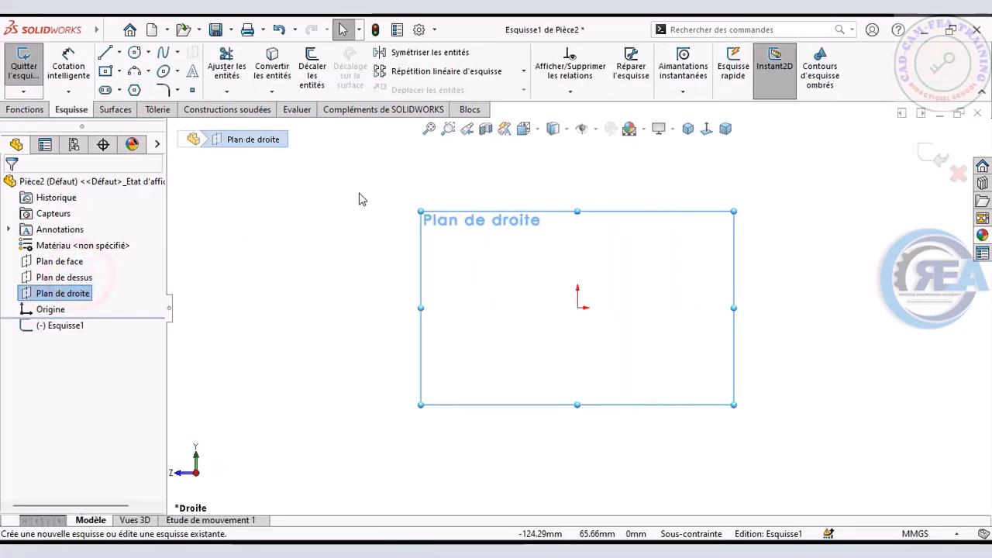
left_click(134, 52)
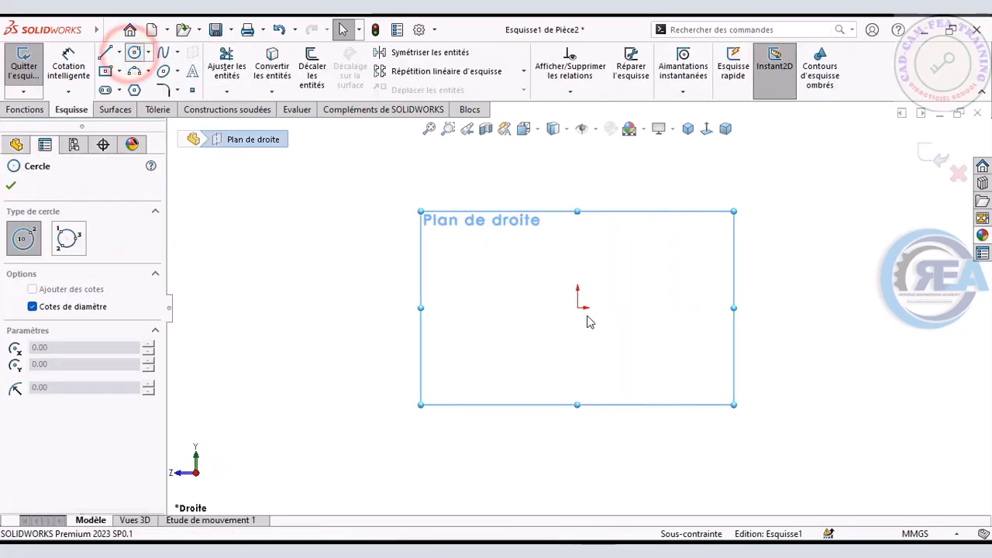
left_click(578, 309)
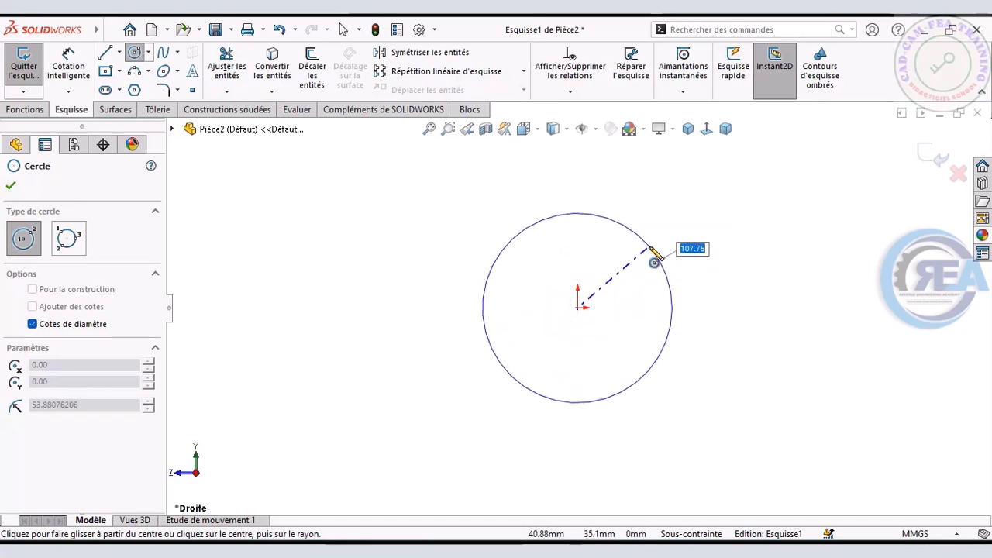
key("Return")
key("Escape")
key("f")
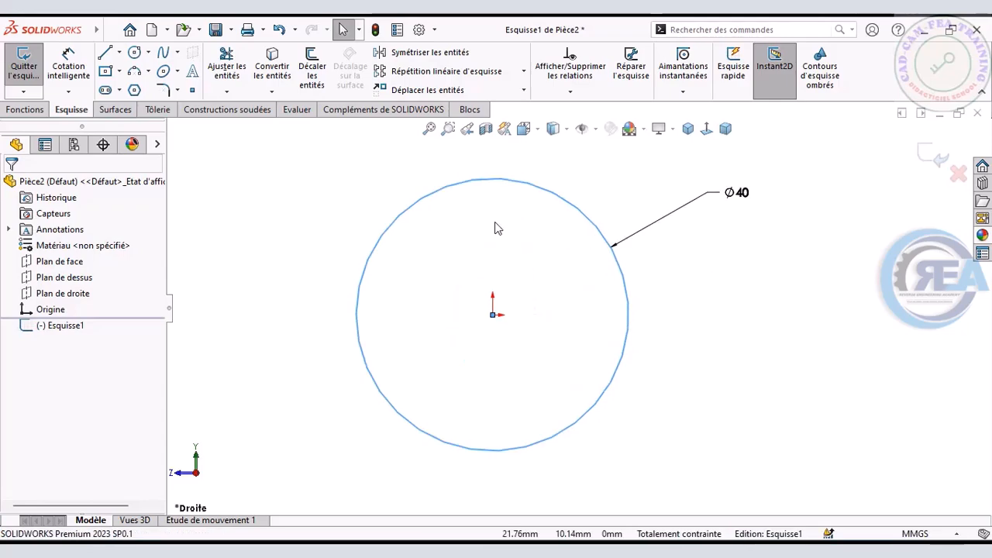
left_click(328, 201)
left_click(105, 71)
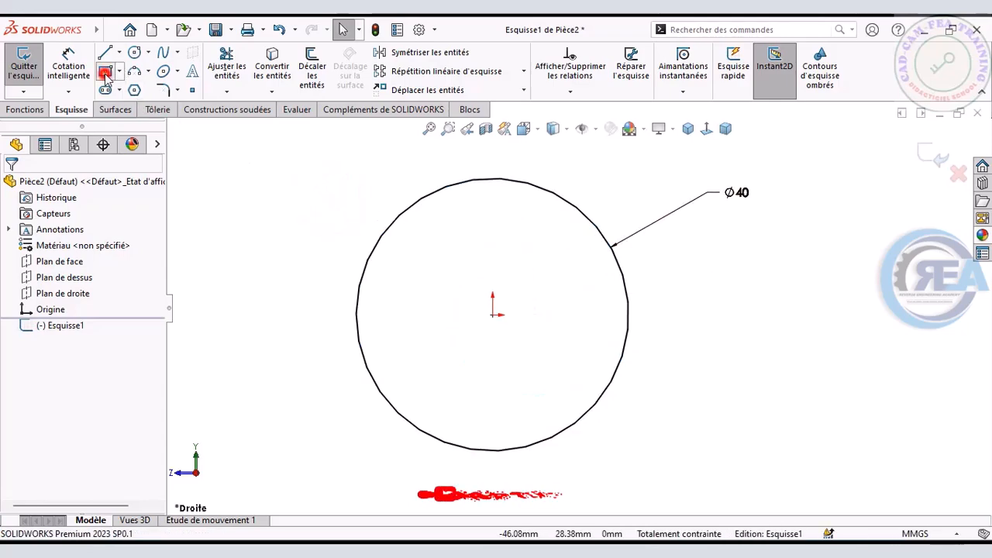
left_click(493, 315)
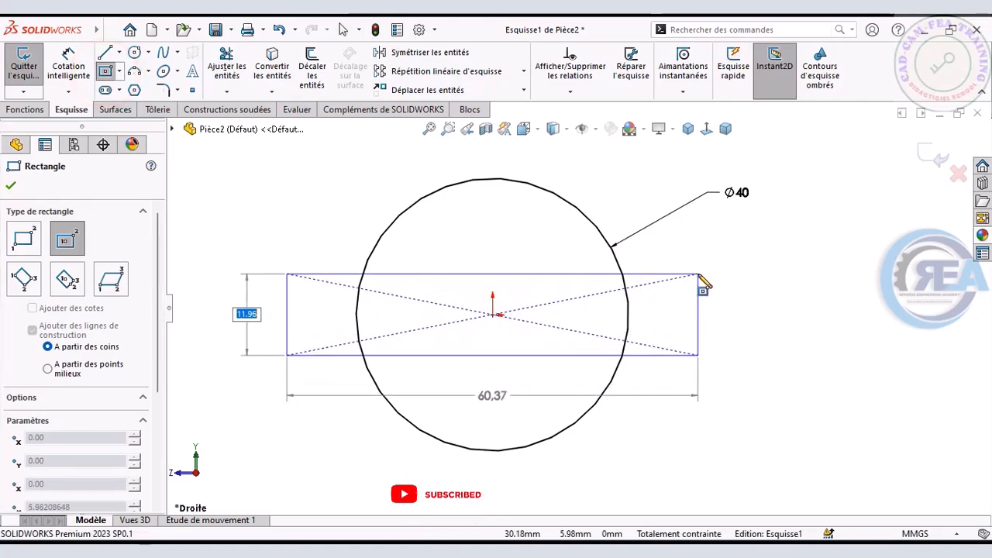
type("16")
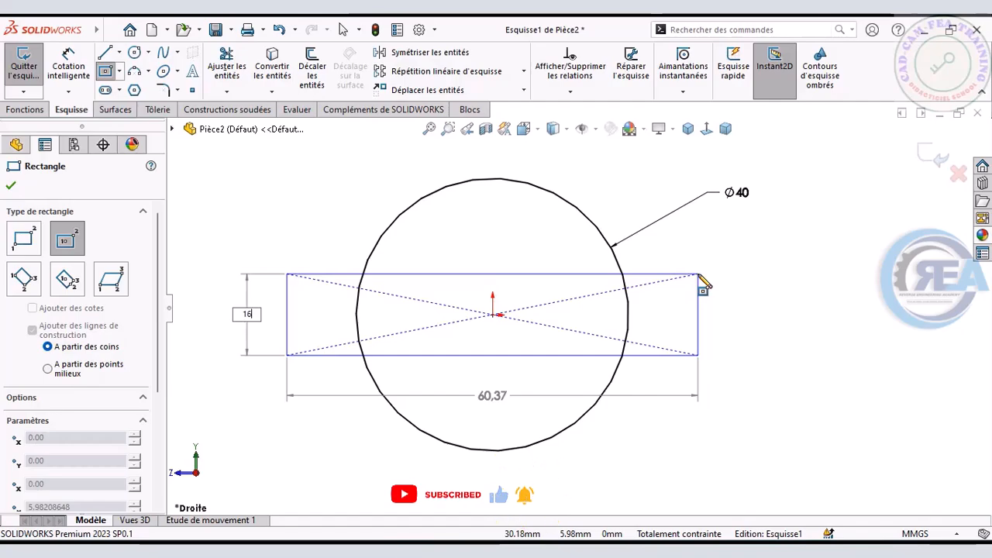
key("Return")
key("Escape")
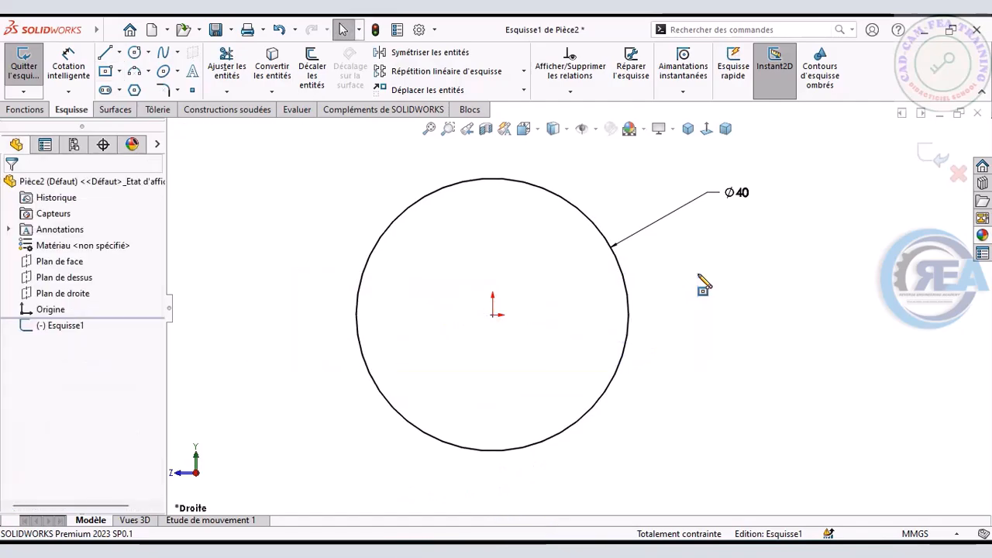
- Add a centre rectangle at the origin, 16 mm high and 45 mm wide, to the circle's sketch
left_click(109, 74)
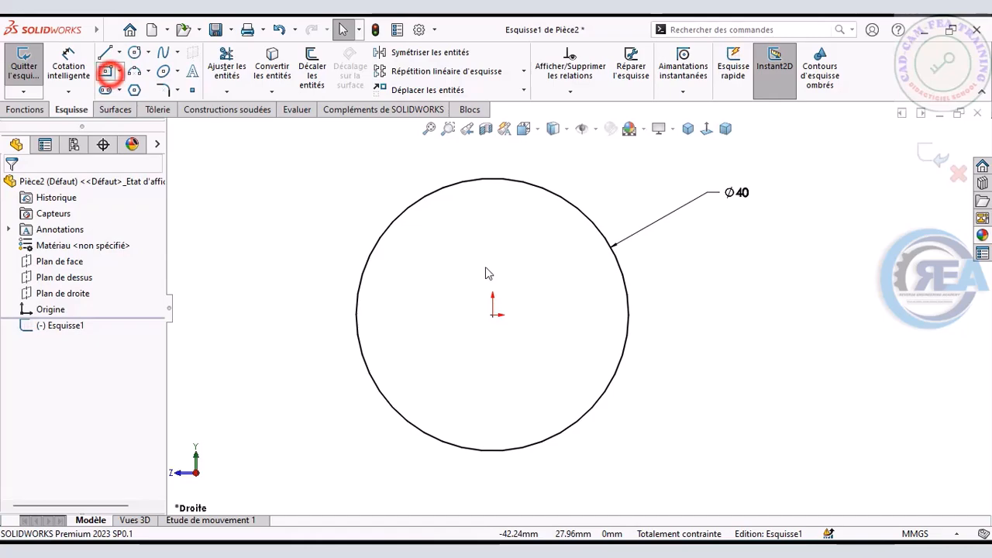
left_click(492, 314)
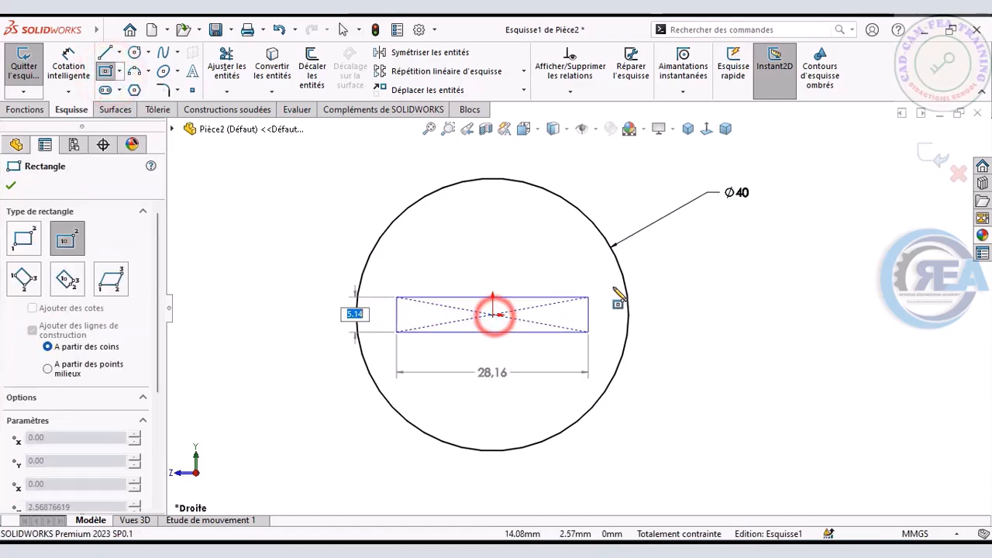
type("16")
key("Tab")
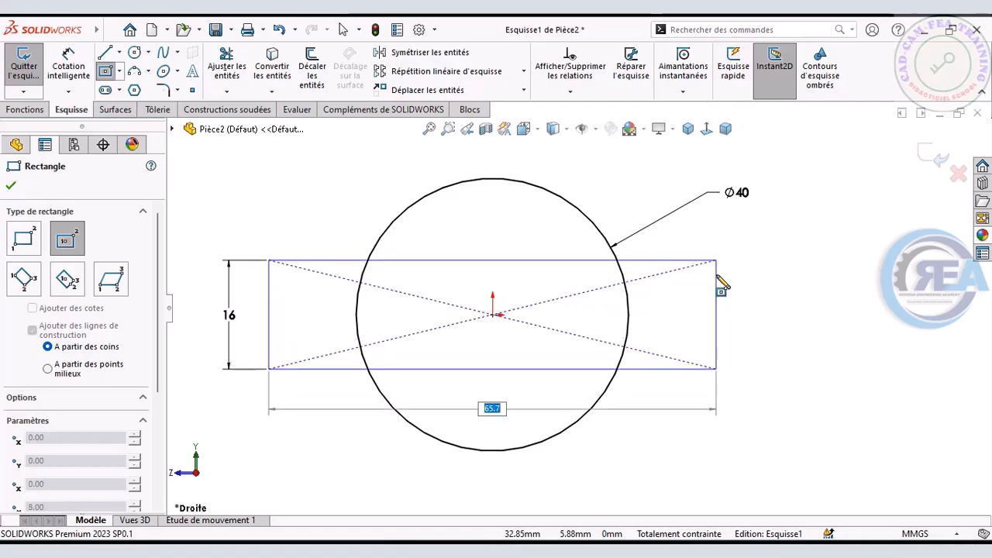
type("45")
key("Return")
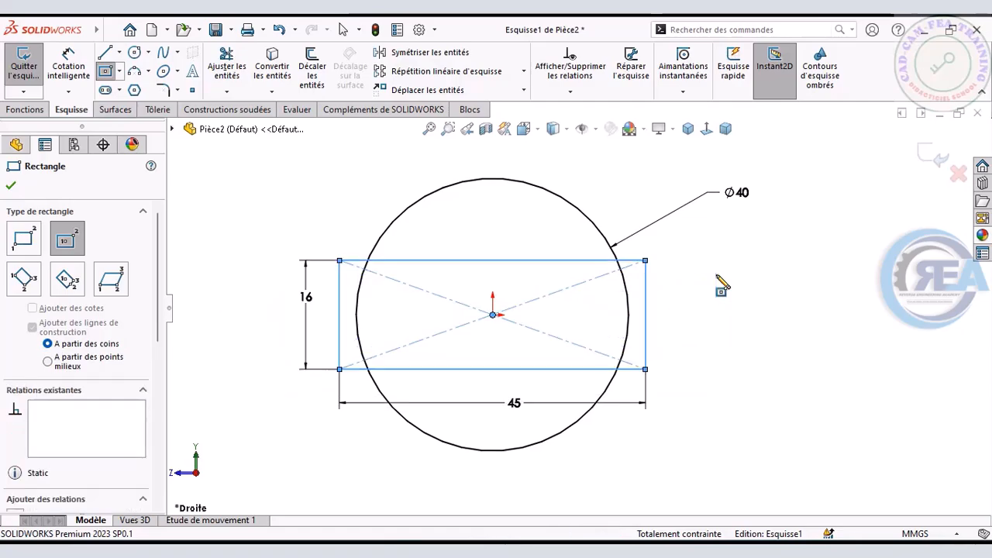
key("Escape")
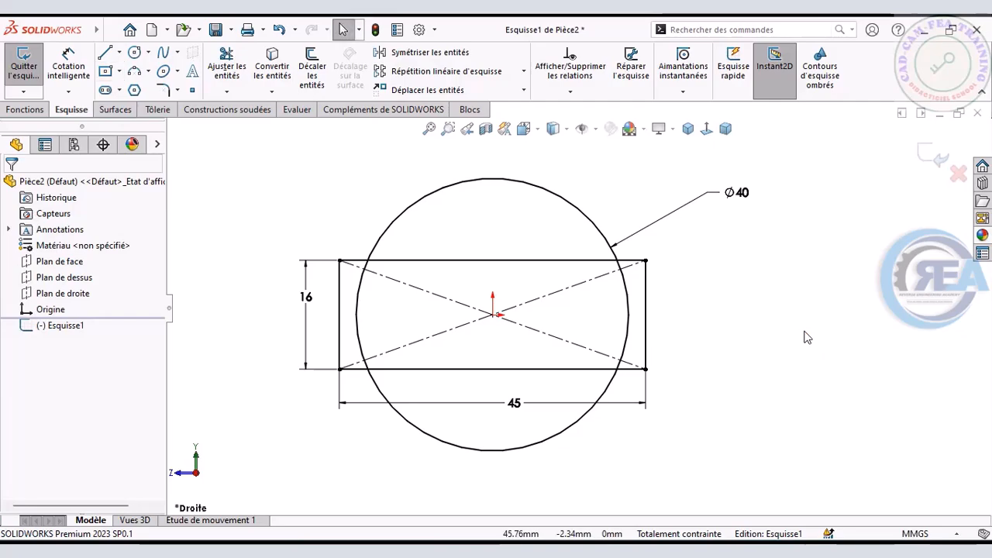
- Consult the reference drawing and extrude the full circle contour 40 mm in the reversed direction
left_click(695, 551)
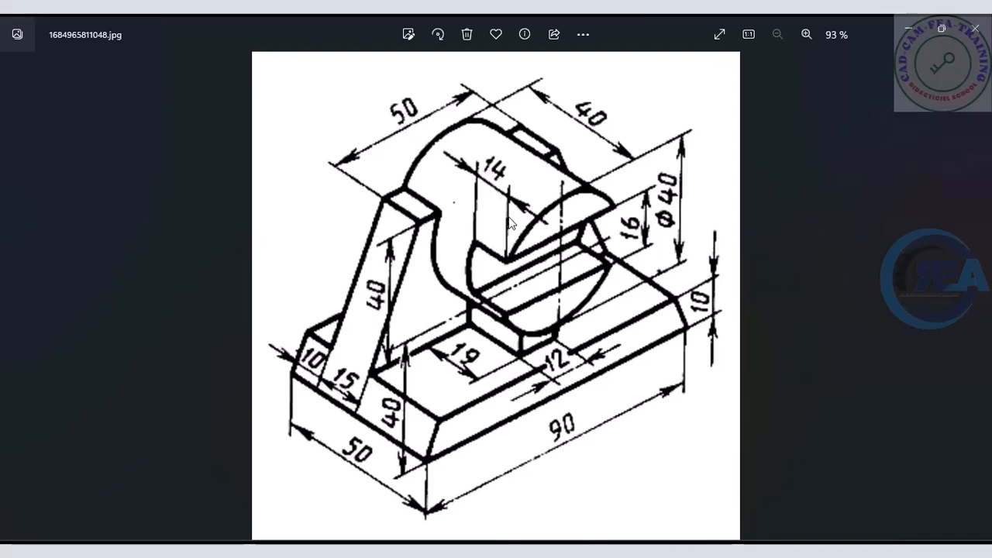
left_click(897, 18)
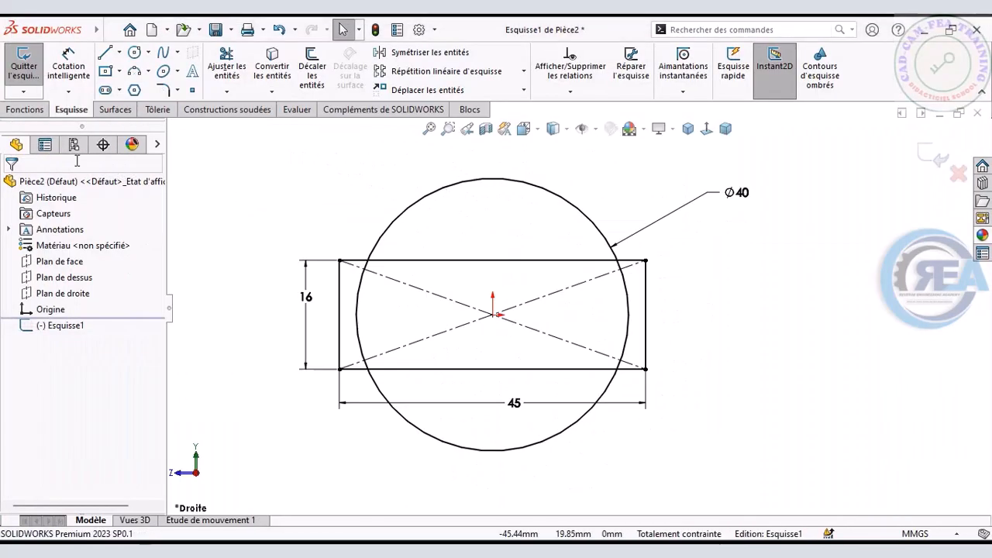
left_click(31, 109)
left_click(32, 66)
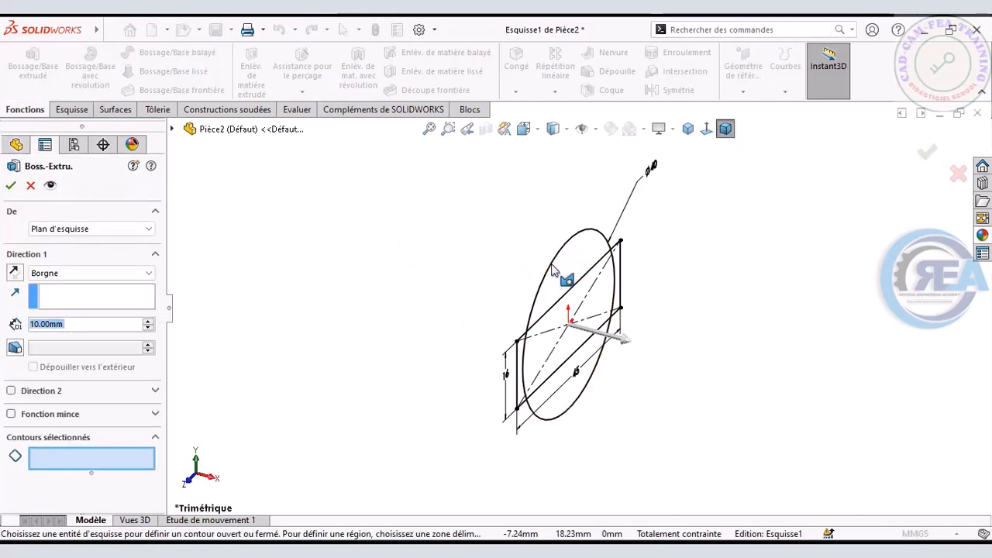
left_click(551, 265)
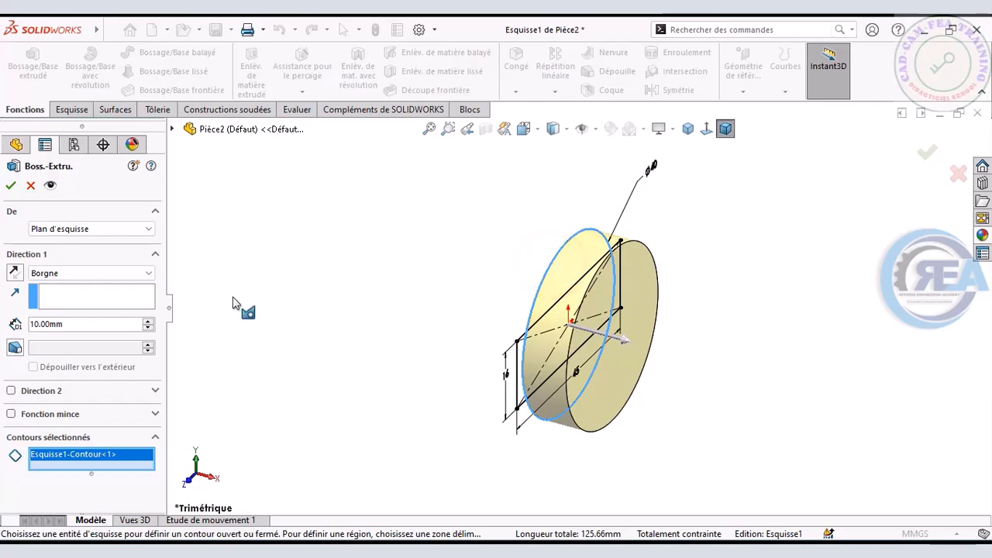
left_click(13, 274)
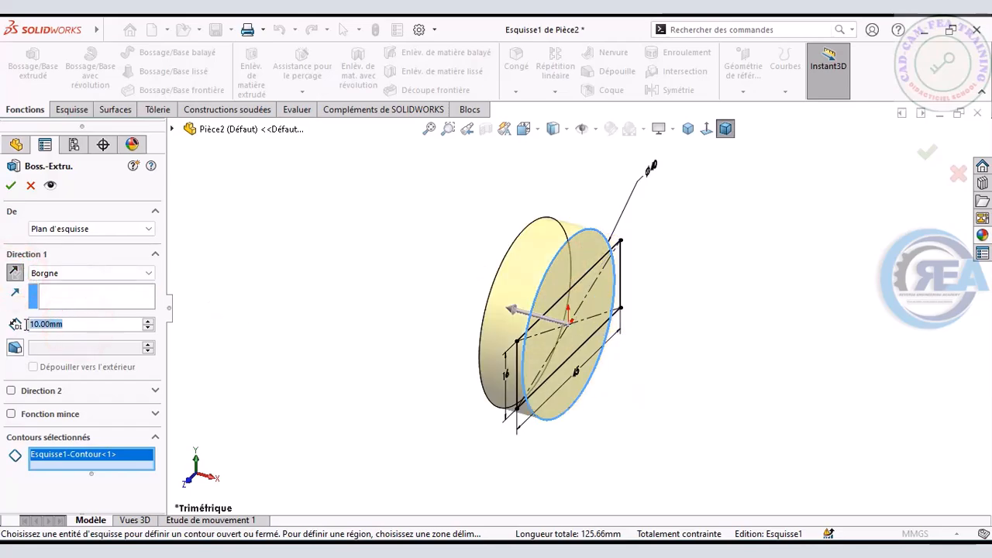
type("40")
key("Return")
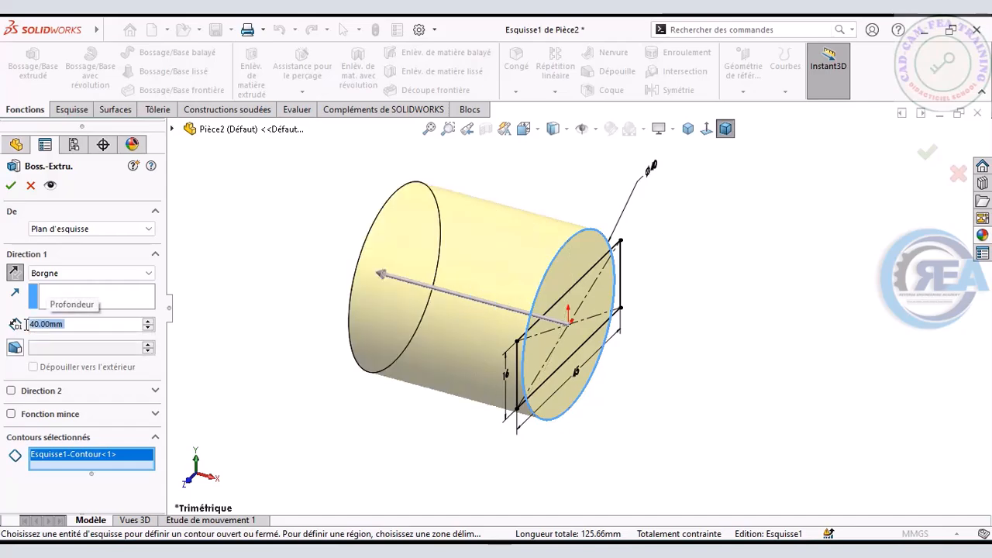
left_click(11, 188)
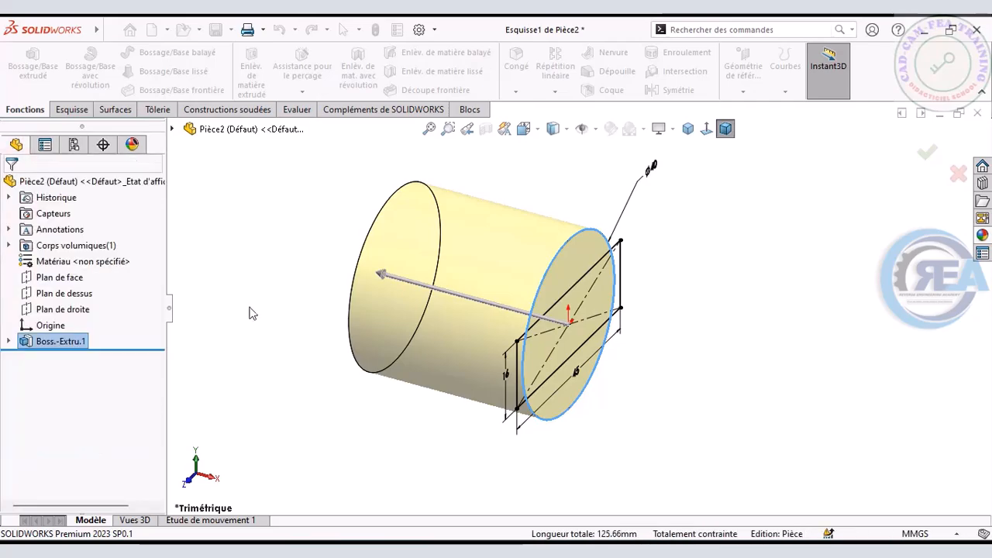
- Reuse the first sketch's rectangle contour to cut a slot 14 mm deep into the end of the cylinder
left_click(8, 341)
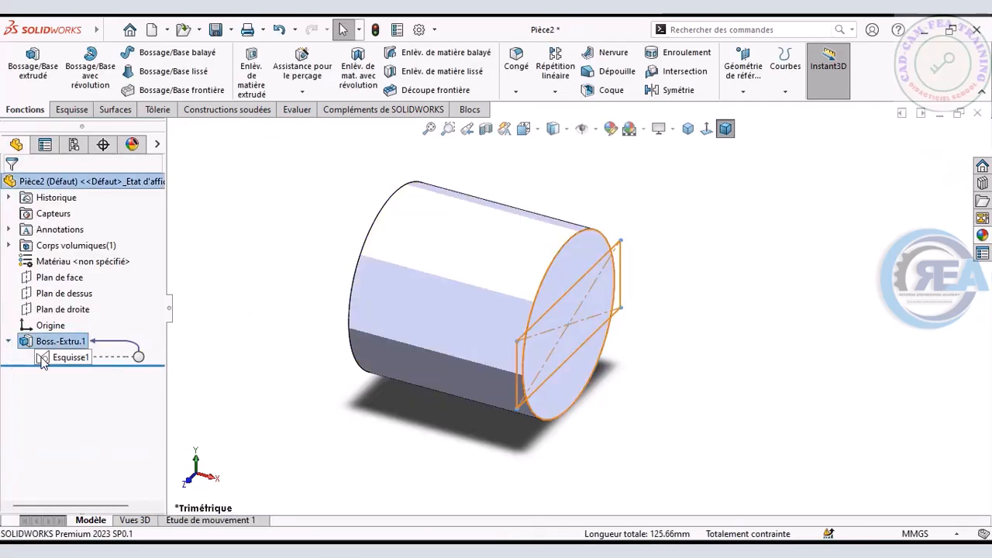
left_click(42, 359)
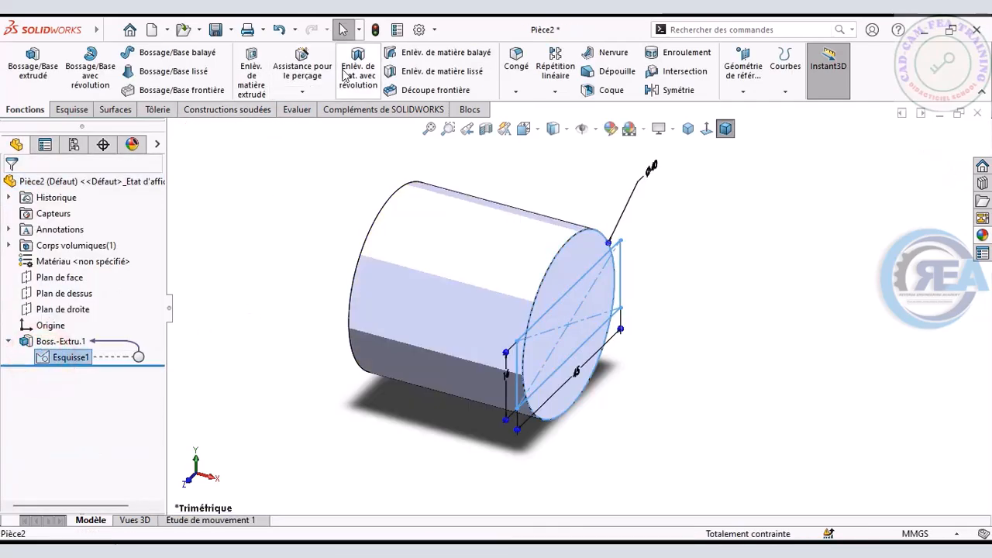
left_click(251, 73)
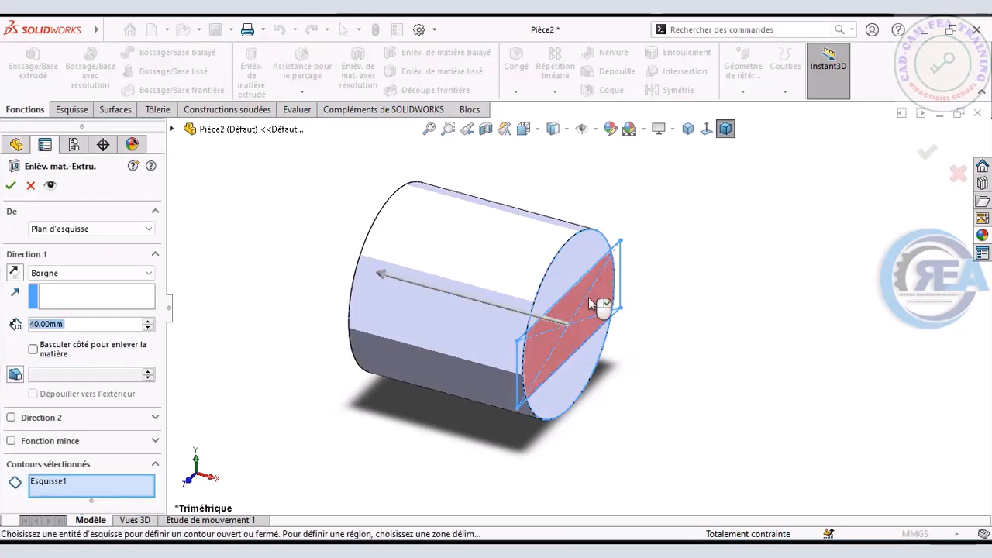
left_click(621, 262)
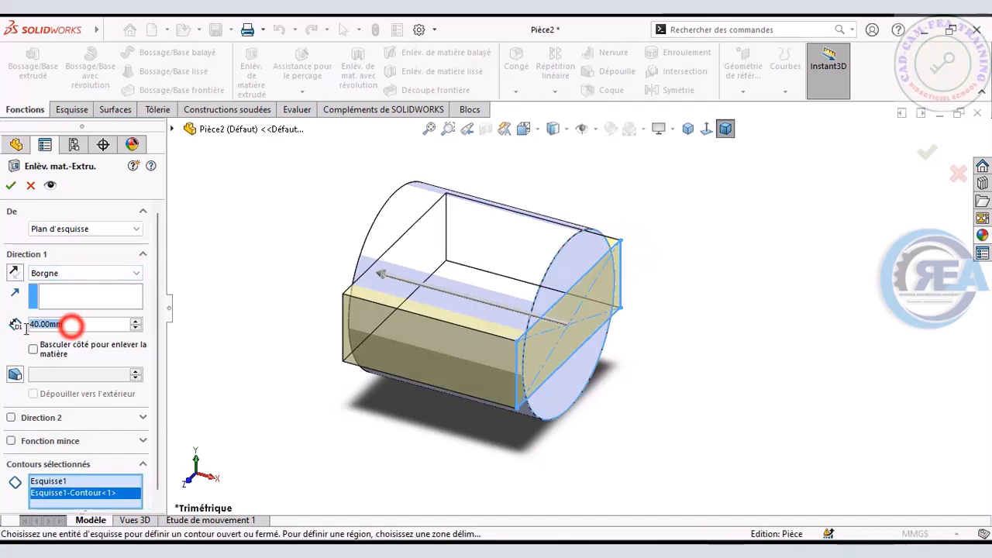
type("14")
key("Return")
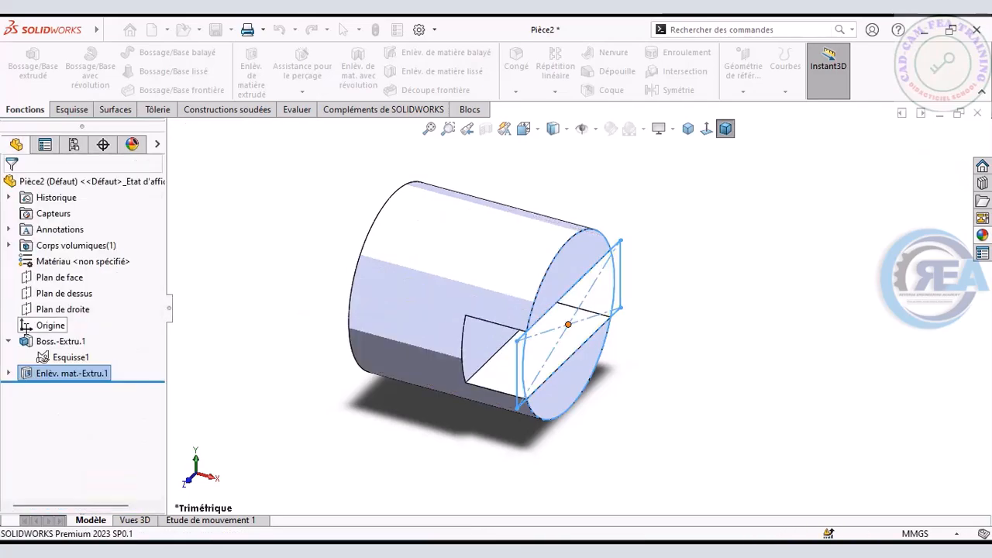
left_click(9, 341)
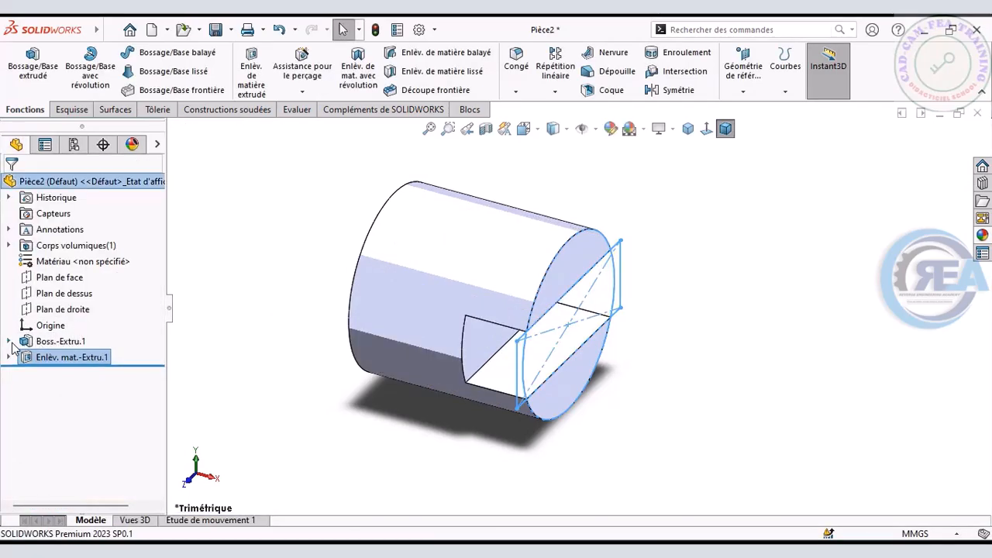
left_click(306, 338)
- Open a new sketch on the cylinder's uncut round end face and orient the view normal to it
left_click(688, 129)
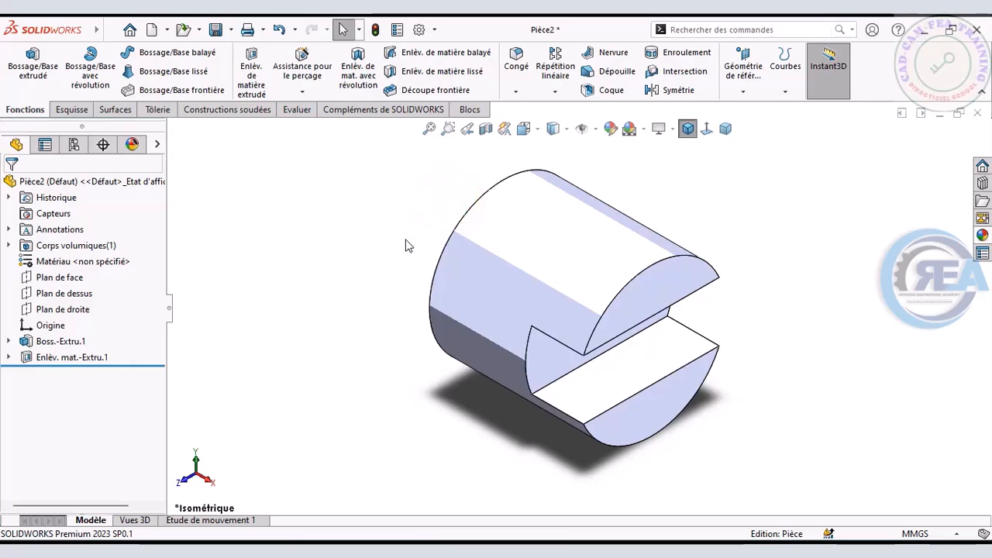
key("Right")
key("Right")
key("Right")
key("Right")
key("Right")
key("Right")
key("Right")
key("Right")
key("Right")
key("Right")
key("Right")
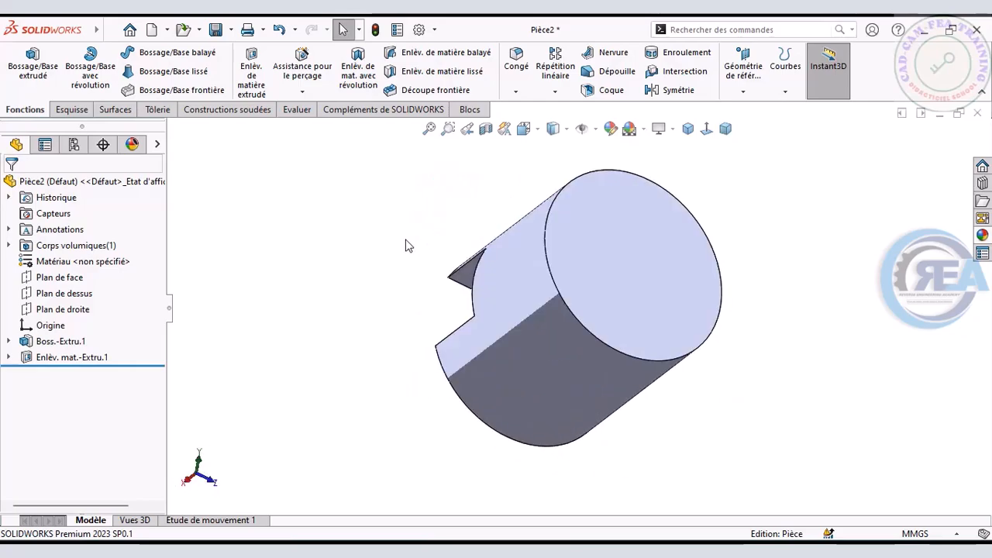
left_click(554, 258)
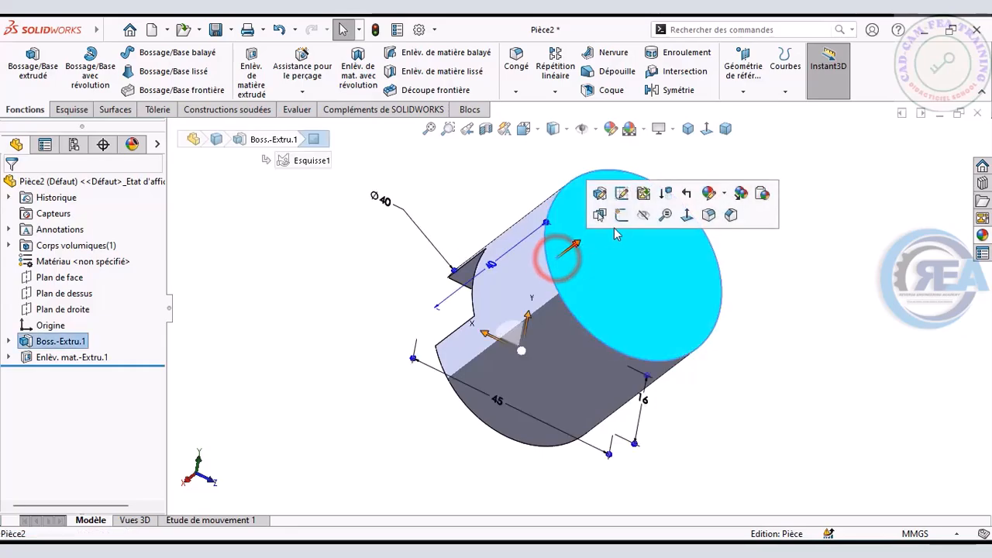
left_click(622, 215)
left_click(705, 128)
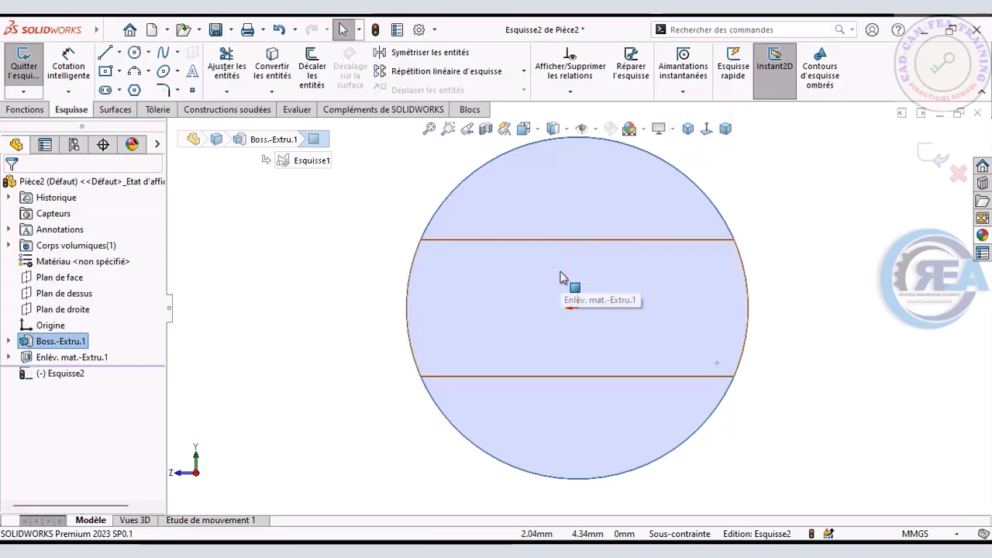
- Draw a vertical centreline about 35 mm long downward from the origin at the circle's centre
scroll(571, 281, "up", 3)
left_click(106, 53)
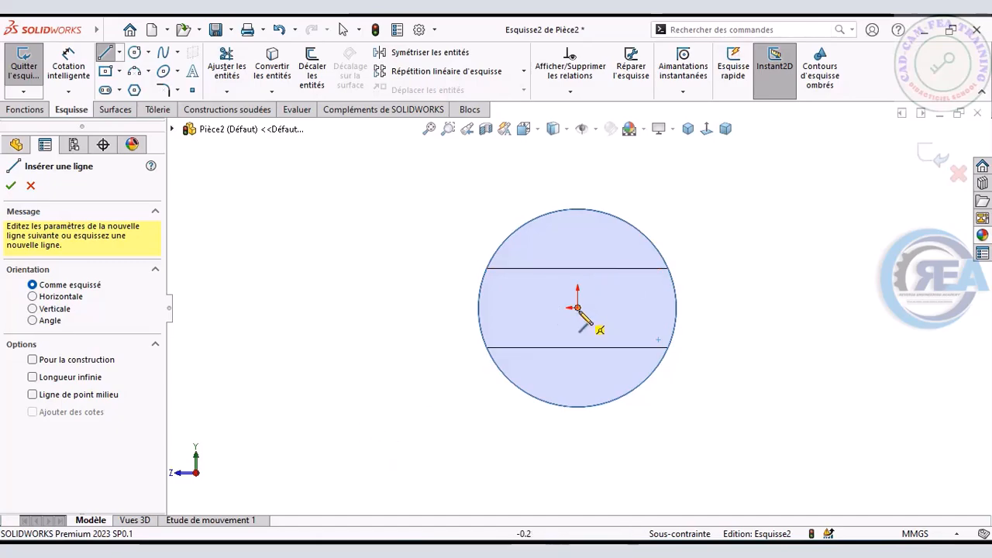
left_click(120, 53)
left_click(117, 96)
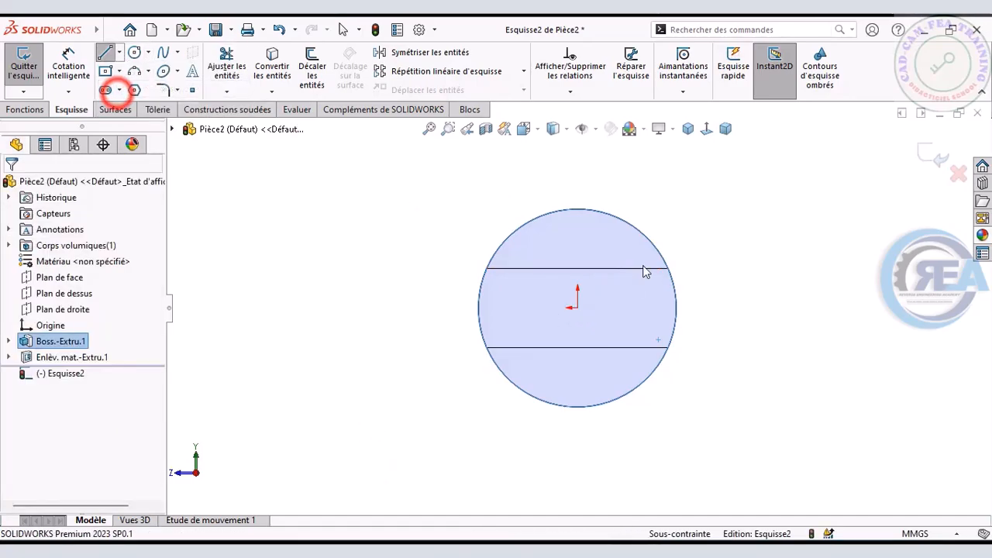
left_click(577, 308)
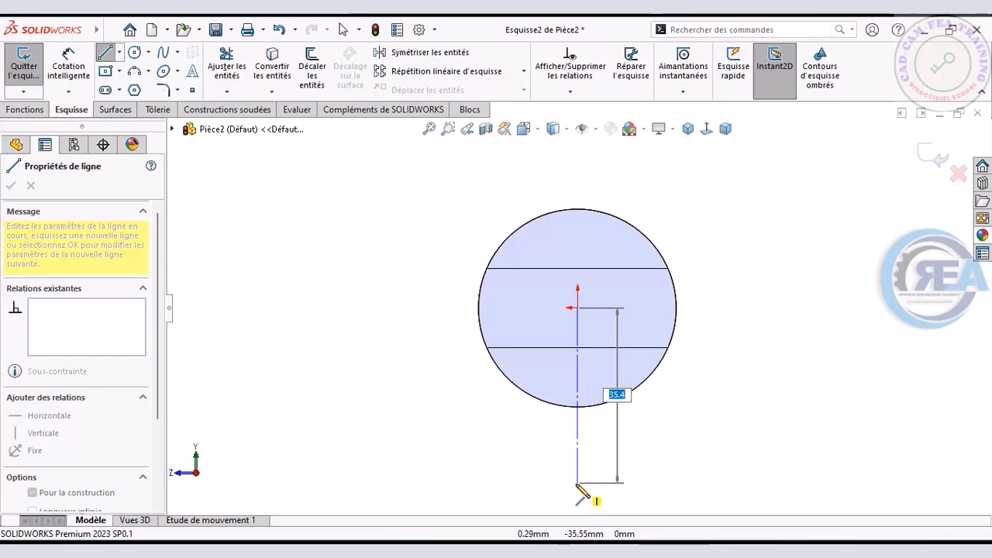
left_click(578, 483)
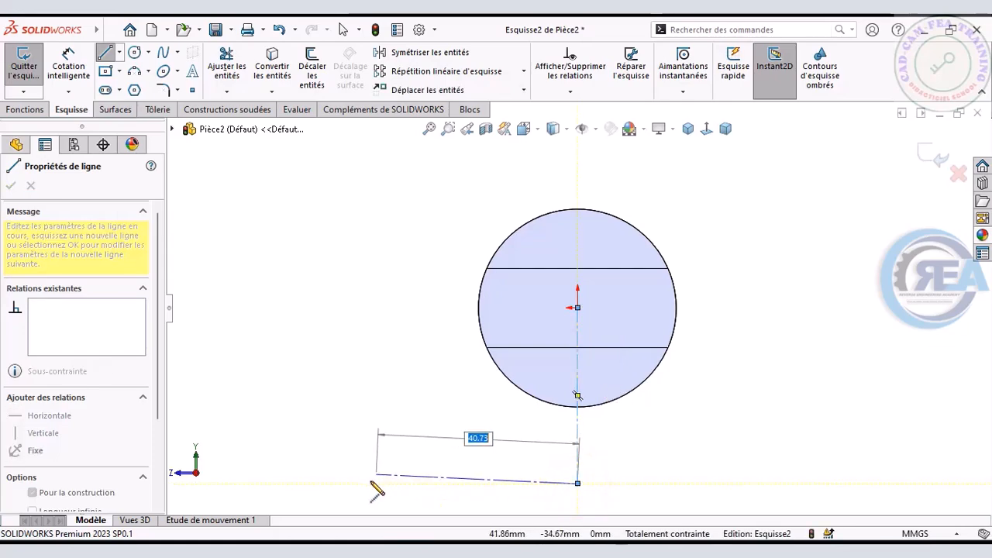
- Sketch half the support profile from the centreline's lower end: a base about 37 mm long, a sloped side and a 6.5 mm horizontal line ending on the circle
left_click(106, 53)
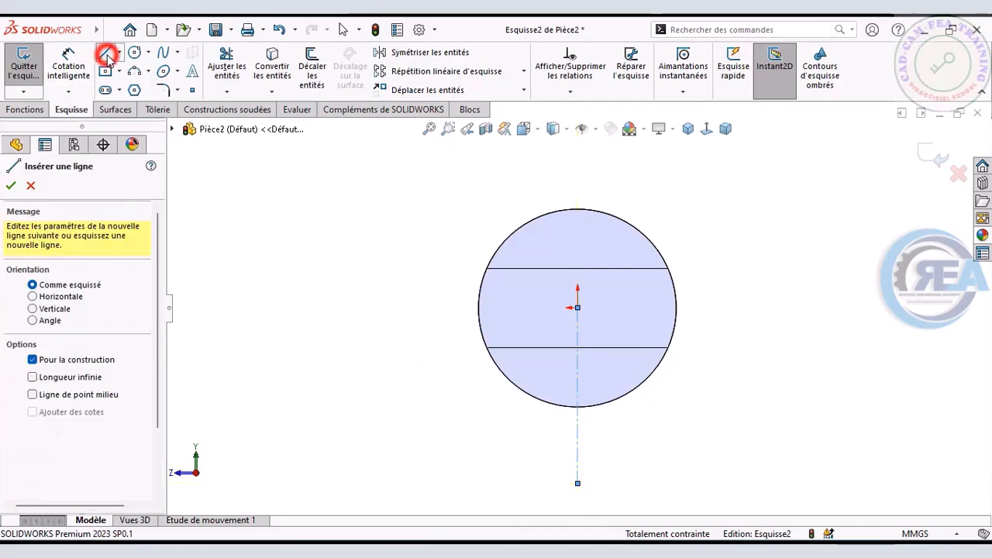
left_click(578, 484)
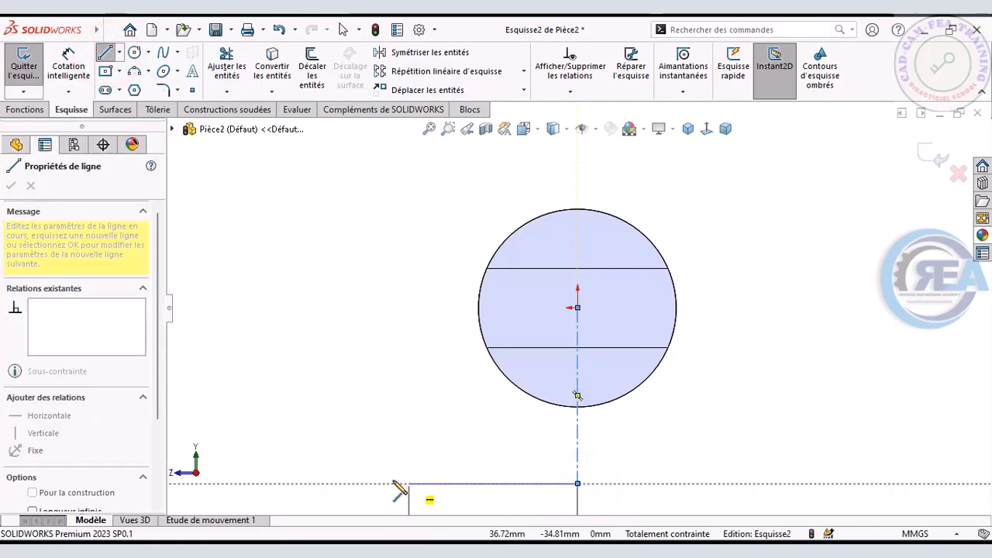
left_click(393, 483)
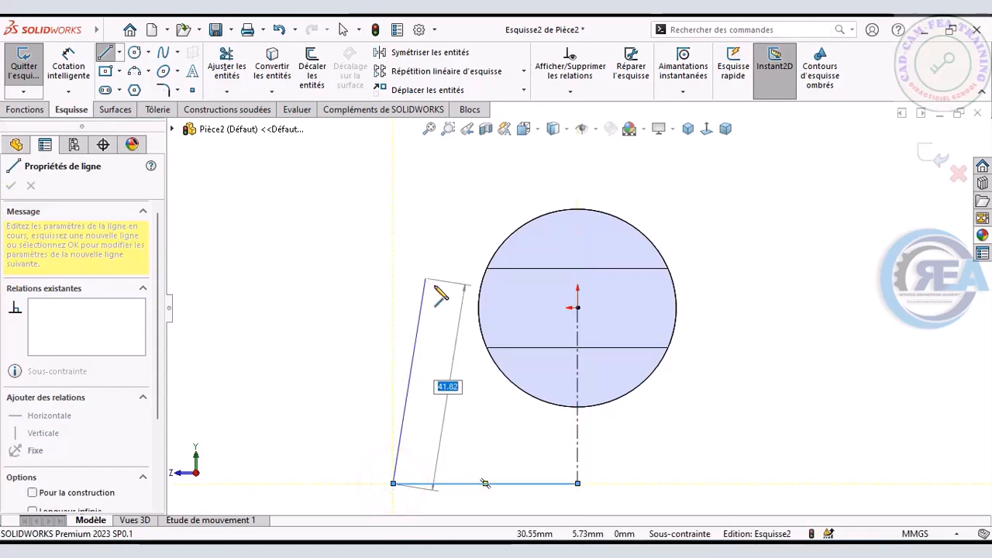
left_click(450, 282)
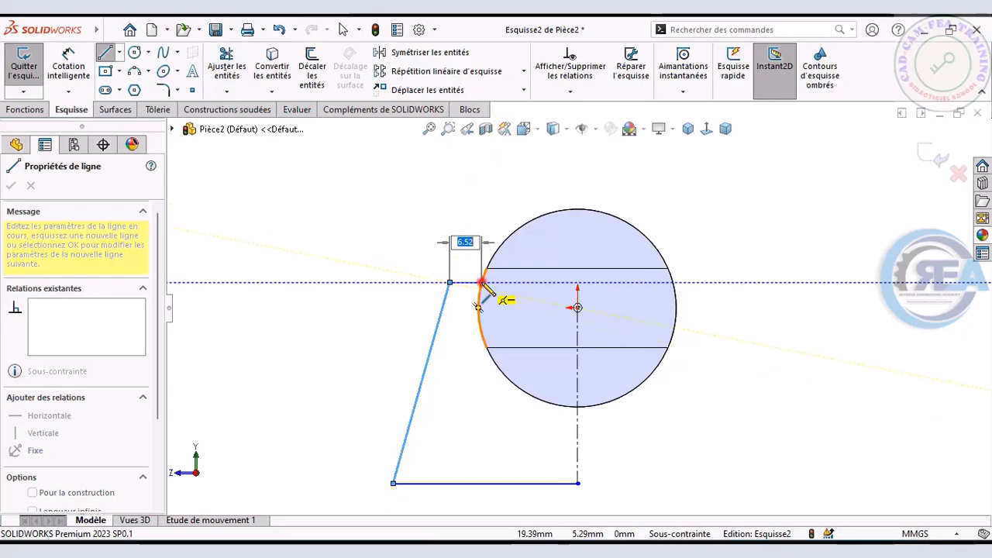
left_click(482, 282)
key("Escape")
key("Escape")
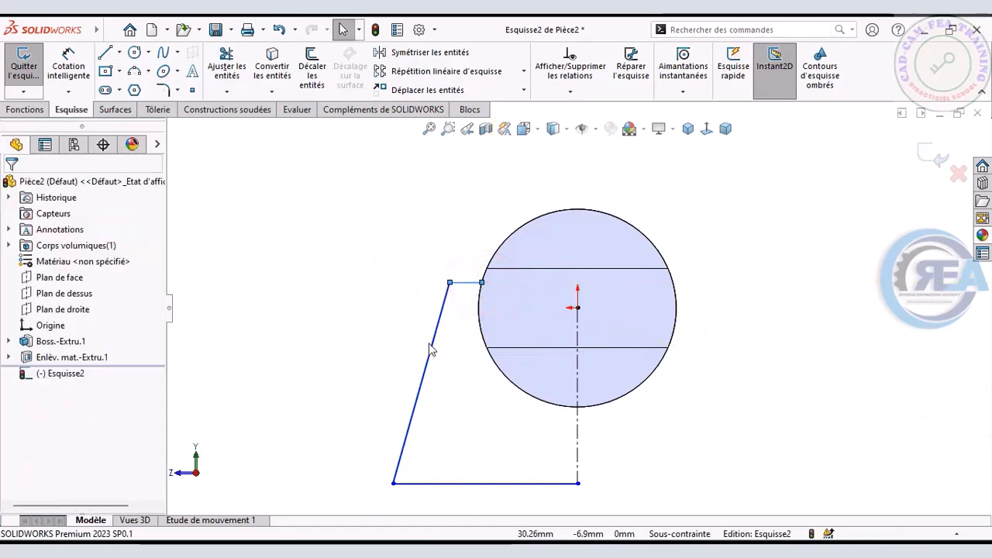
- Mirror the base, sloped side and short upper line about the vertical centreline
left_click(432, 344)
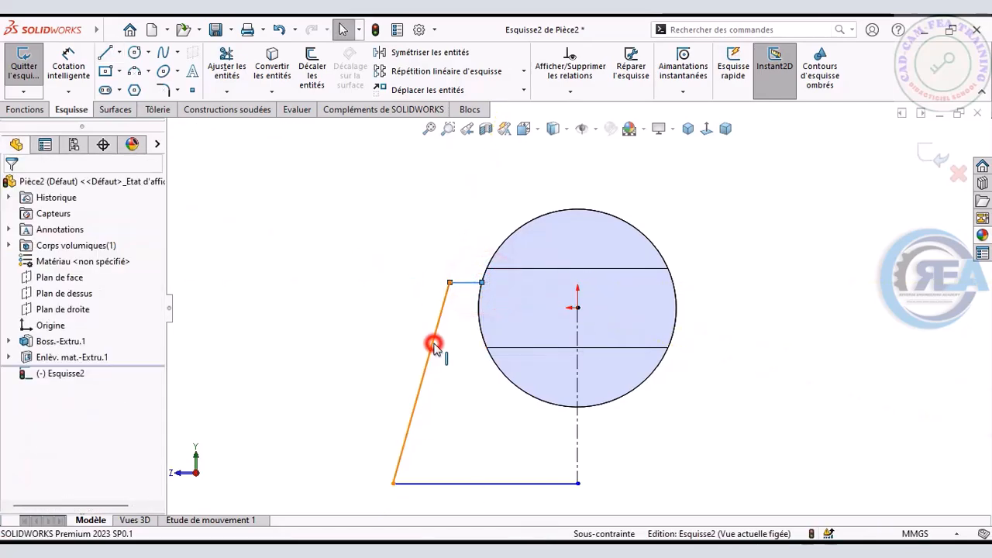
left_click(486, 484, "ctrl")
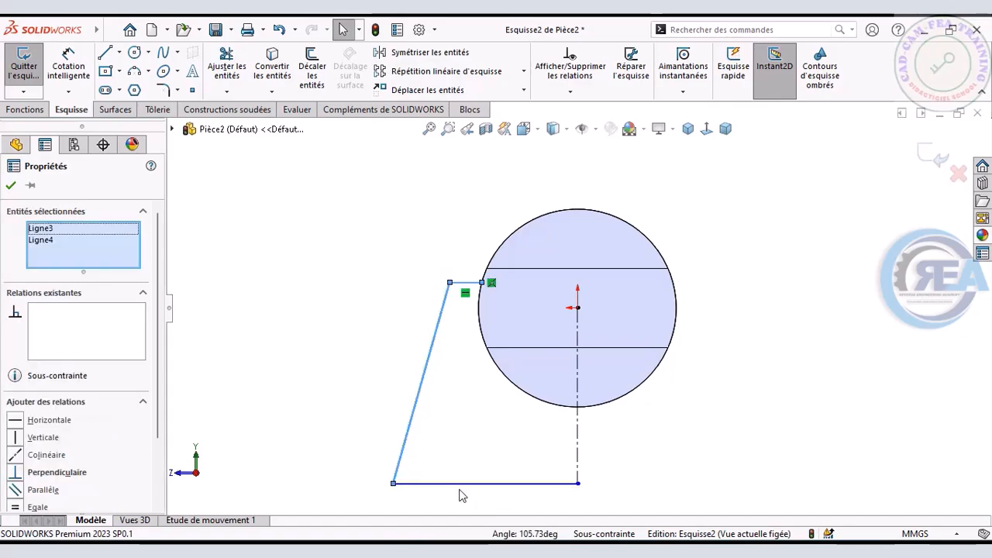
left_click(577, 425)
left_click(578, 432, "ctrl")
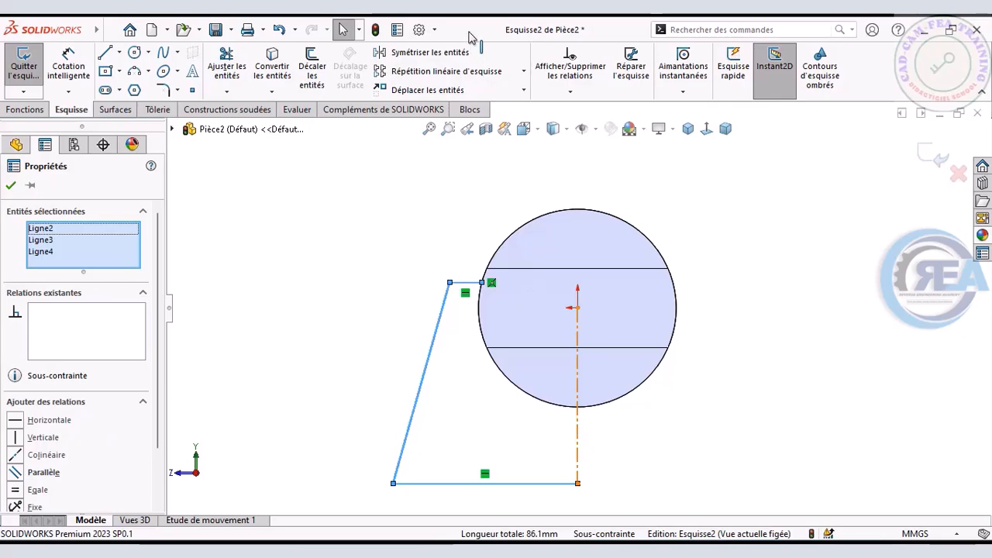
left_click(459, 52)
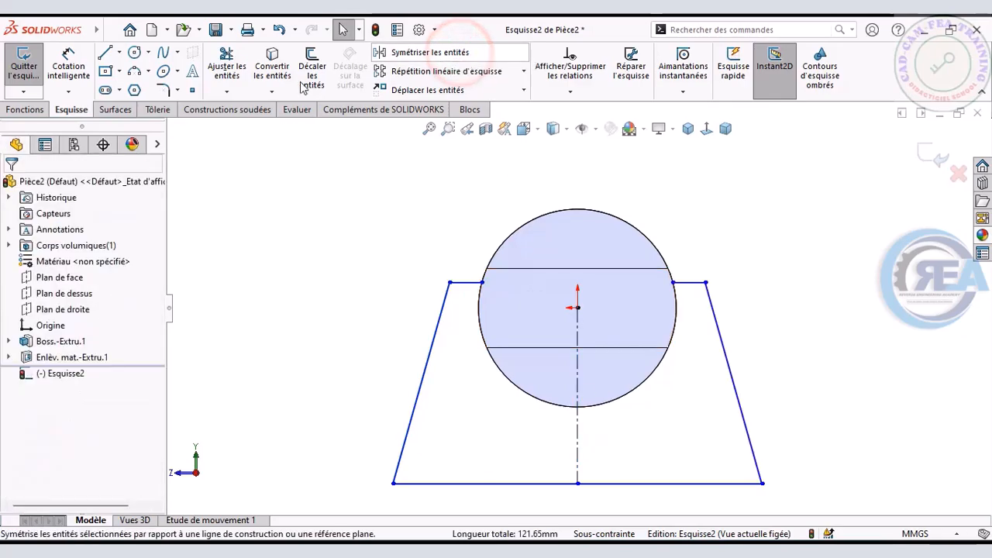
- Consult the reference drawing and dimension the profile's base line to 90 mm
left_click(63, 70)
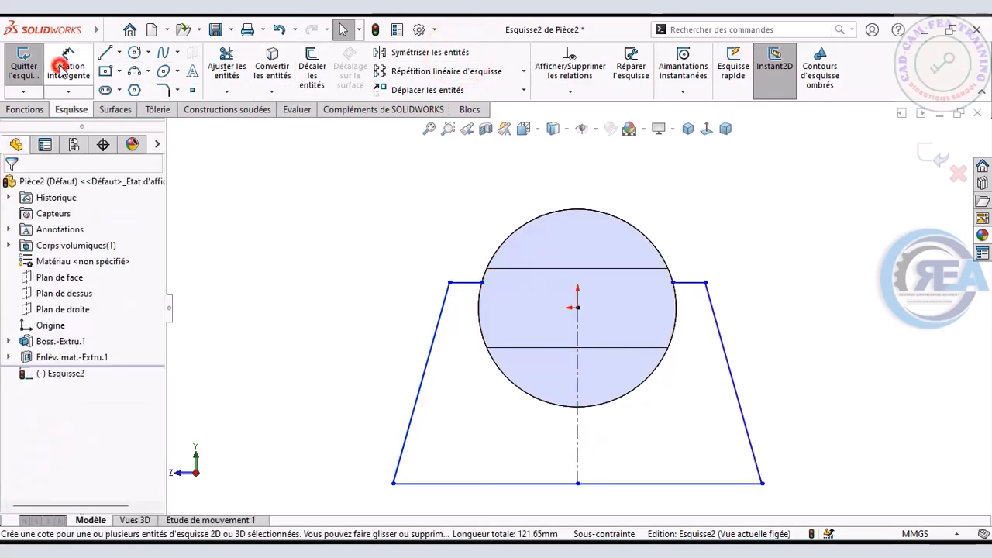
left_click(509, 485)
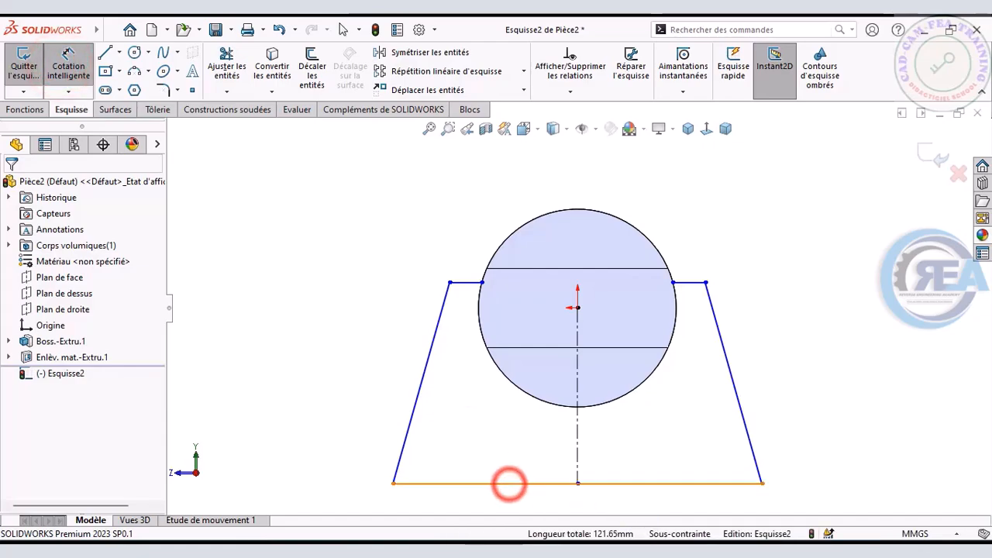
left_click(689, 549)
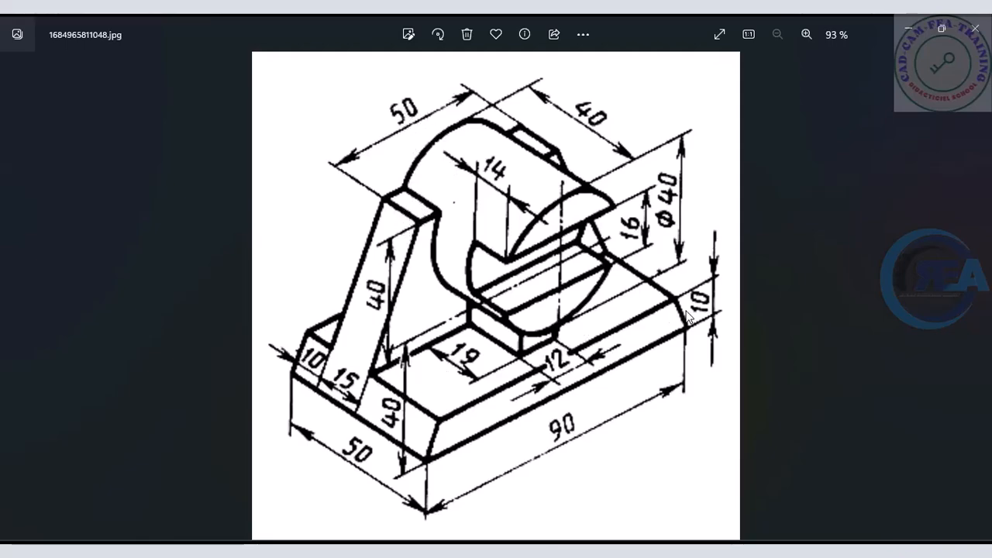
left_click(910, 29)
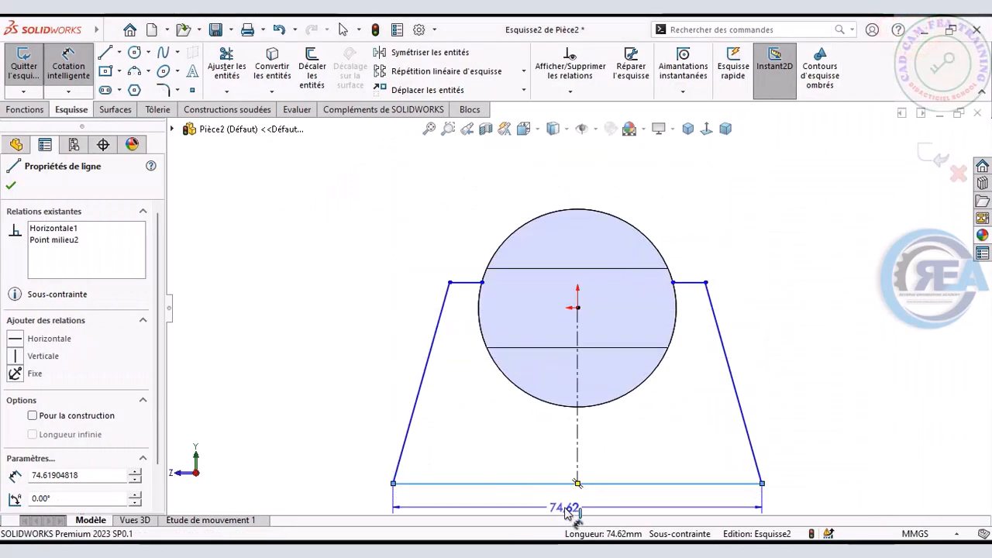
left_click(563, 506)
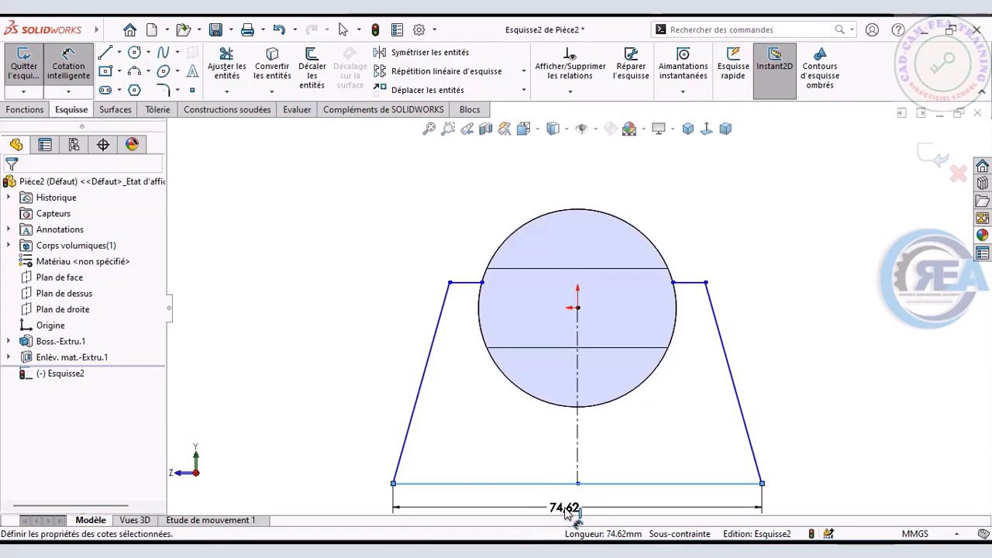
type("90")
key("Return")
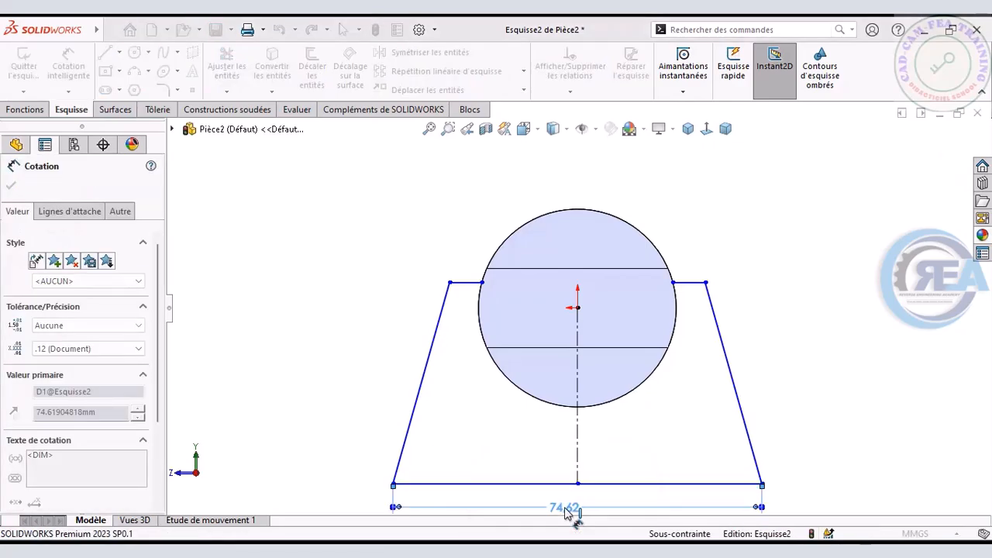
left_click(368, 340)
- Dimension the width between the two upper outer corners of the profile to 50 mm
left_click(450, 283)
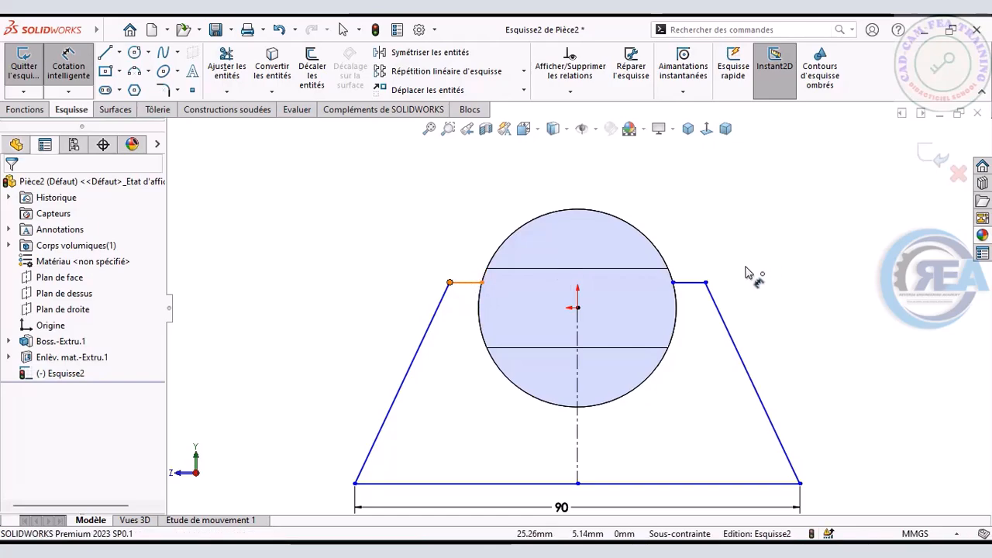
left_click(706, 282)
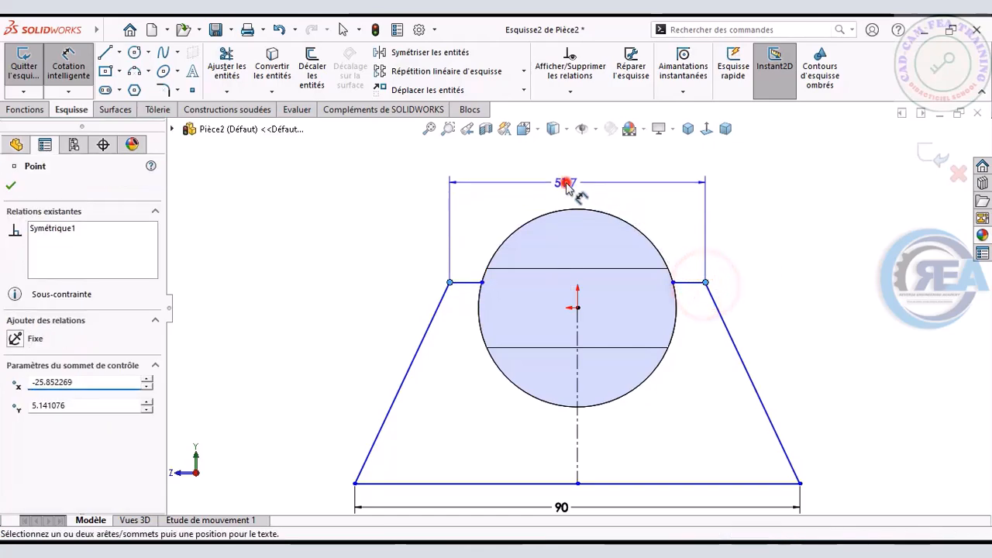
left_click(569, 187)
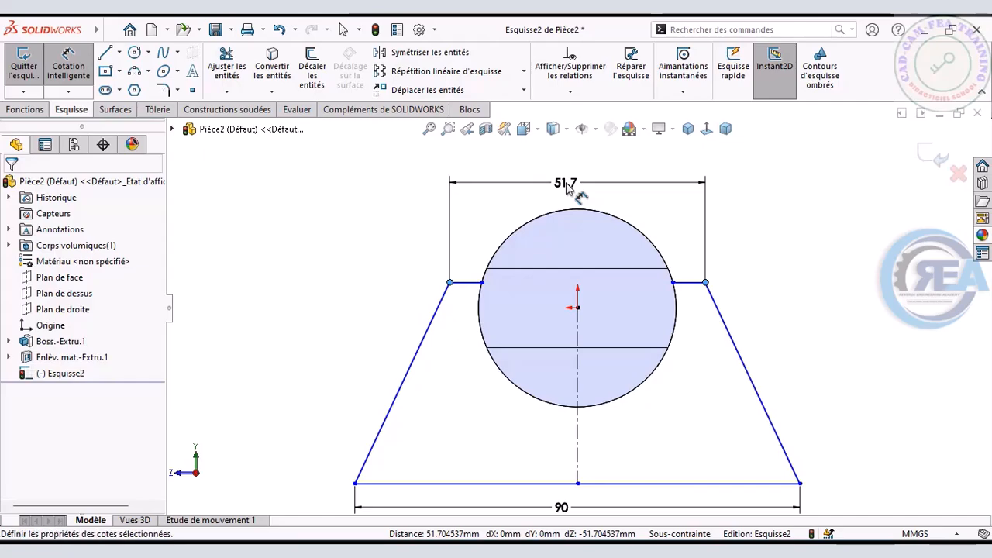
key("Return")
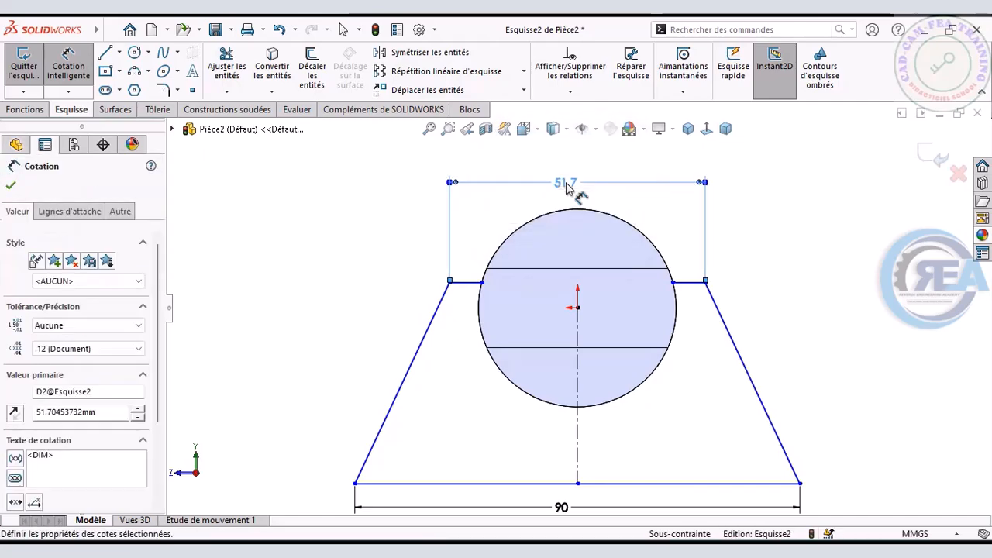
- Dimension the vertical distance from the profile's upper outer corner to the base line to 50 mm
left_click(453, 283)
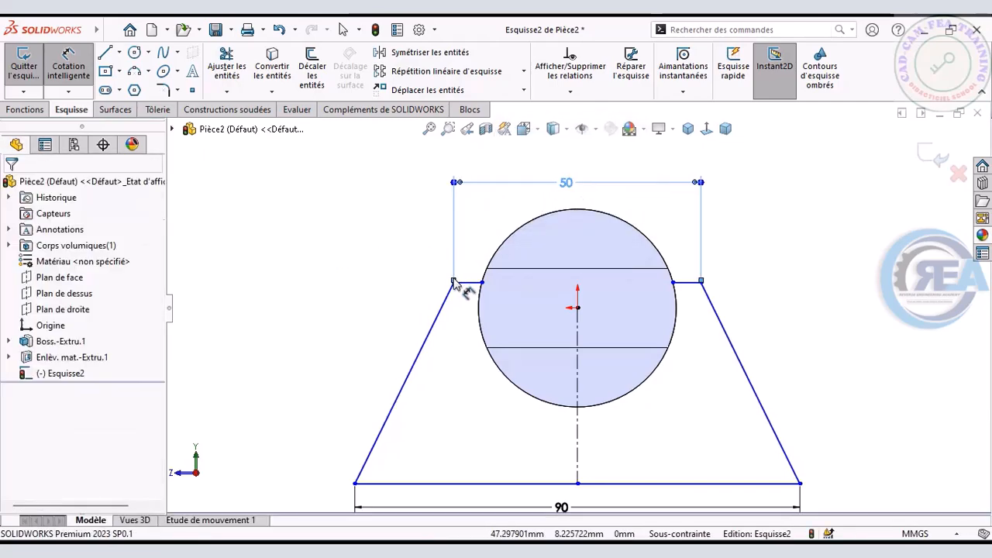
left_click(453, 283)
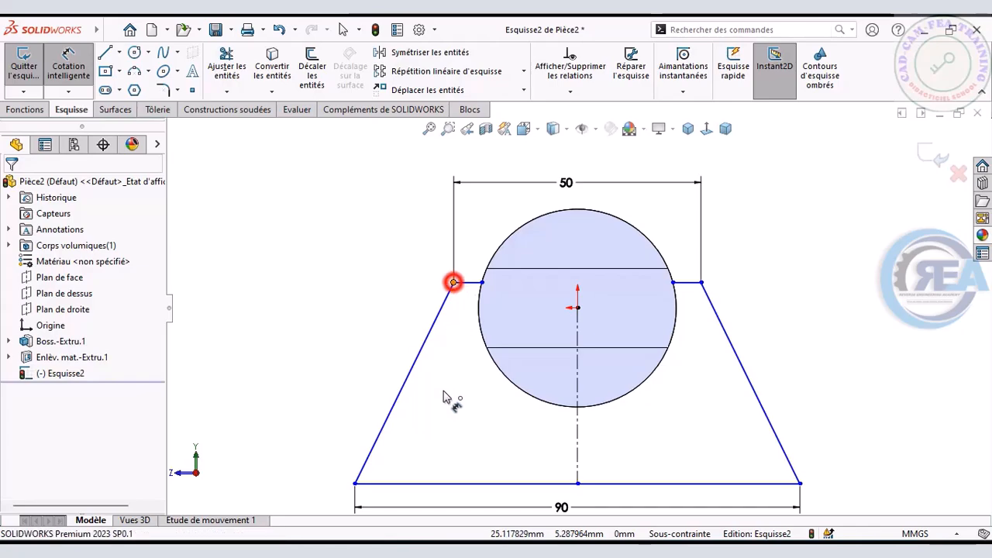
left_click(430, 482)
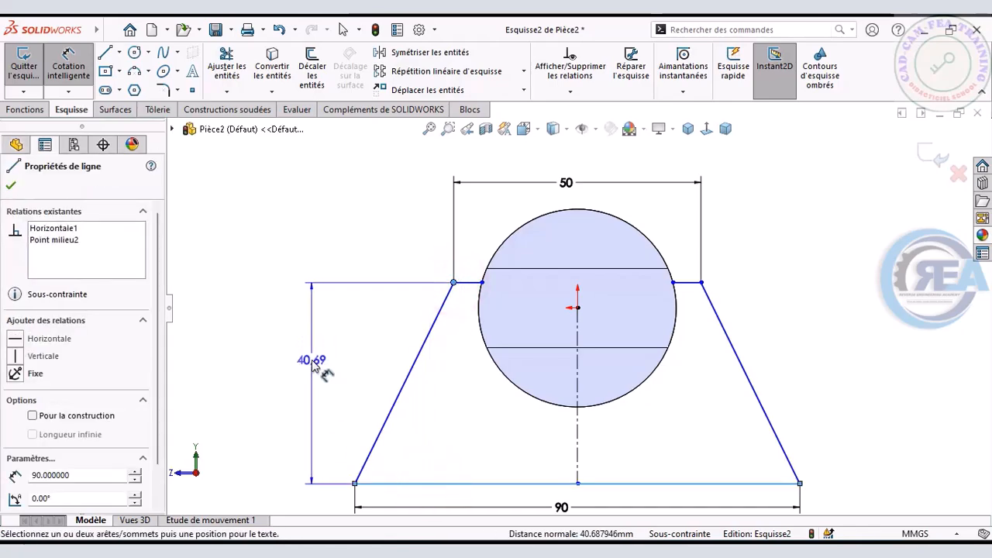
double_click(312, 360)
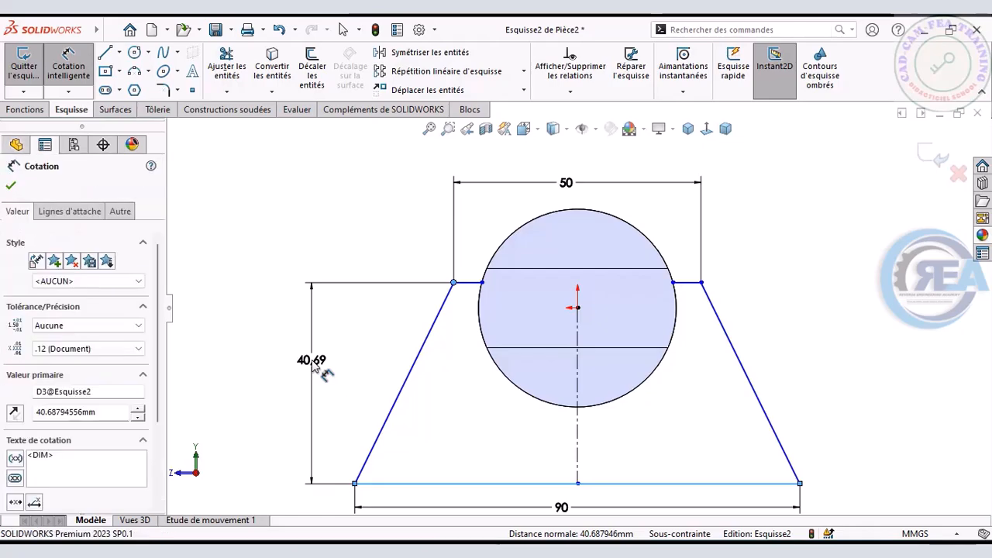
key("Escape")
double_click(311, 360)
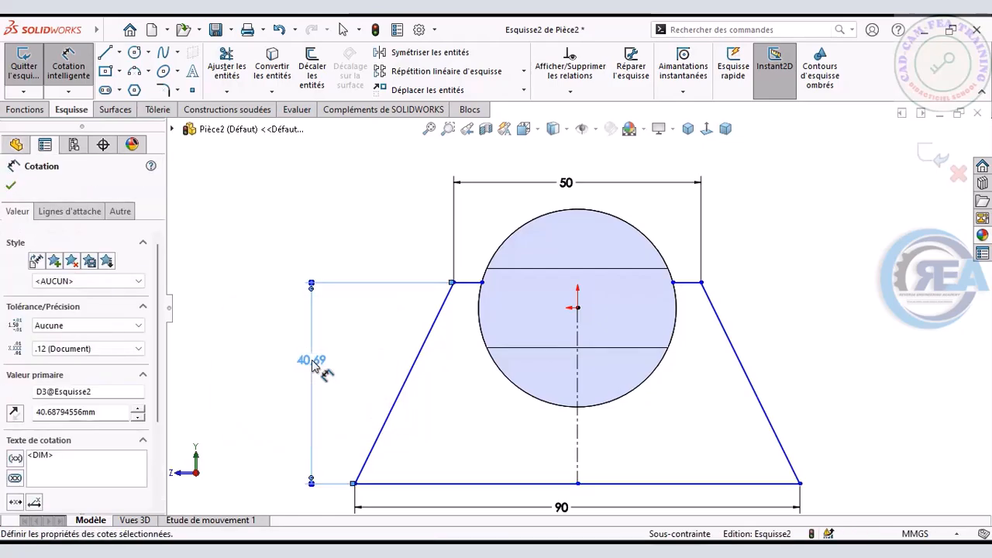
type("50")
key("Return")
left_click(393, 247)
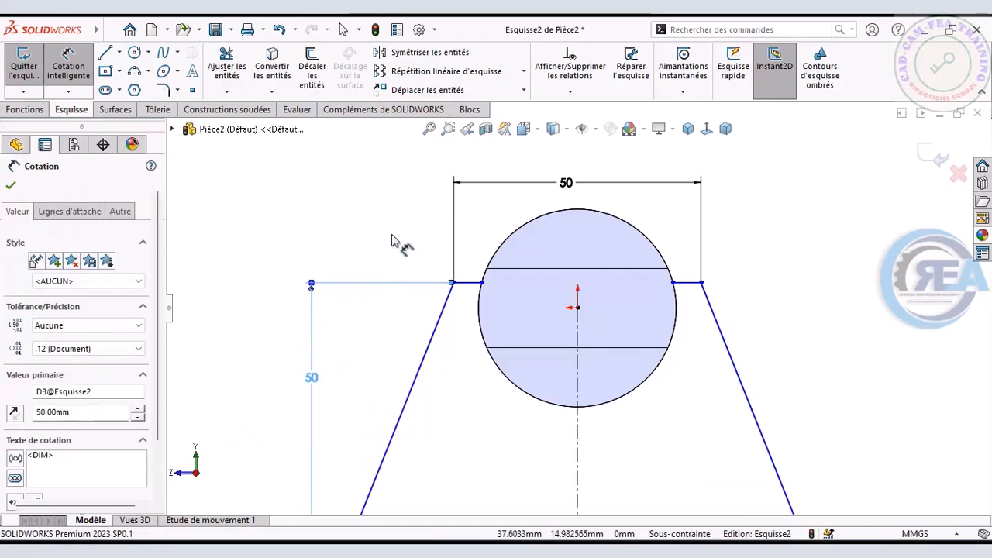
- Dimension the vertical distance from the circle's centre to the base line to 40 mm
key("f")
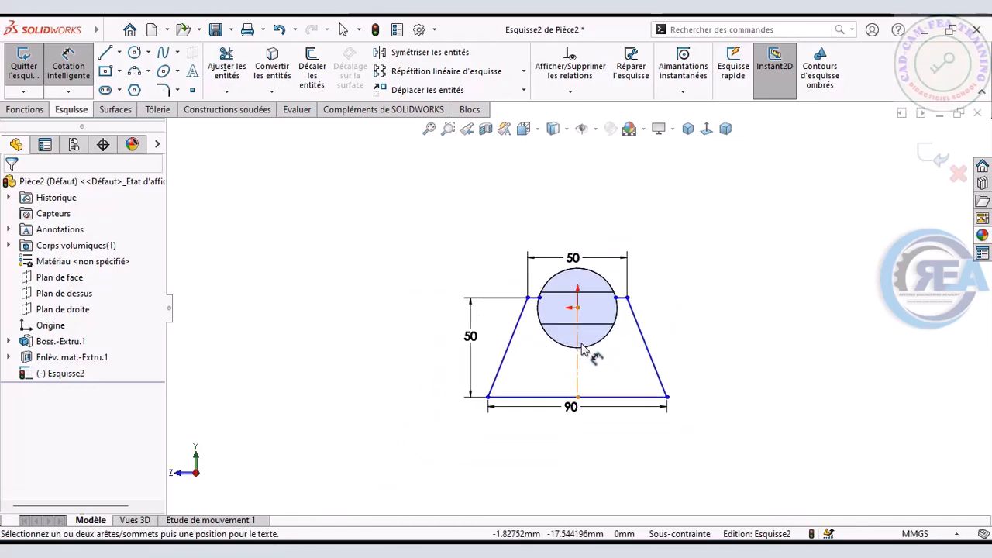
scroll(582, 347, "down", 3)
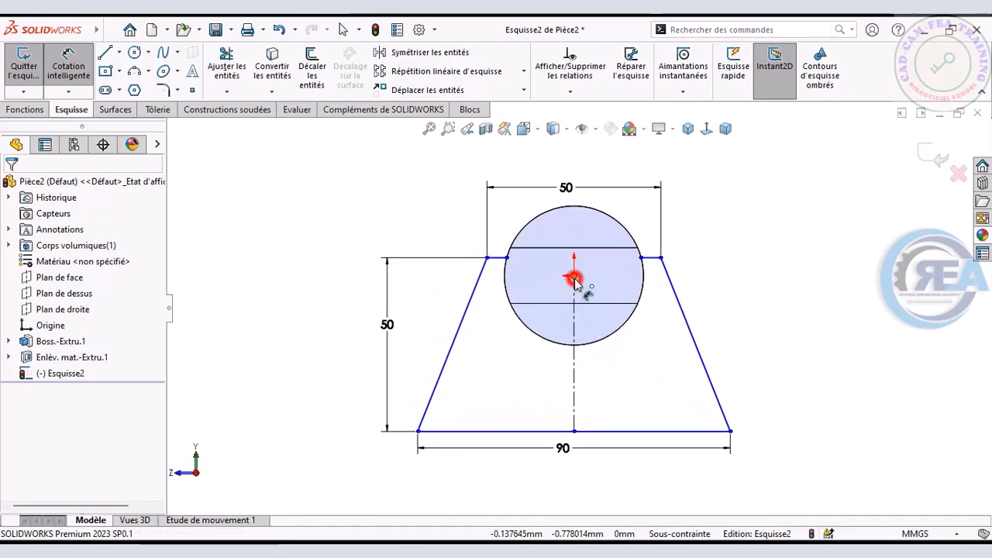
left_click(574, 277)
left_click(556, 434)
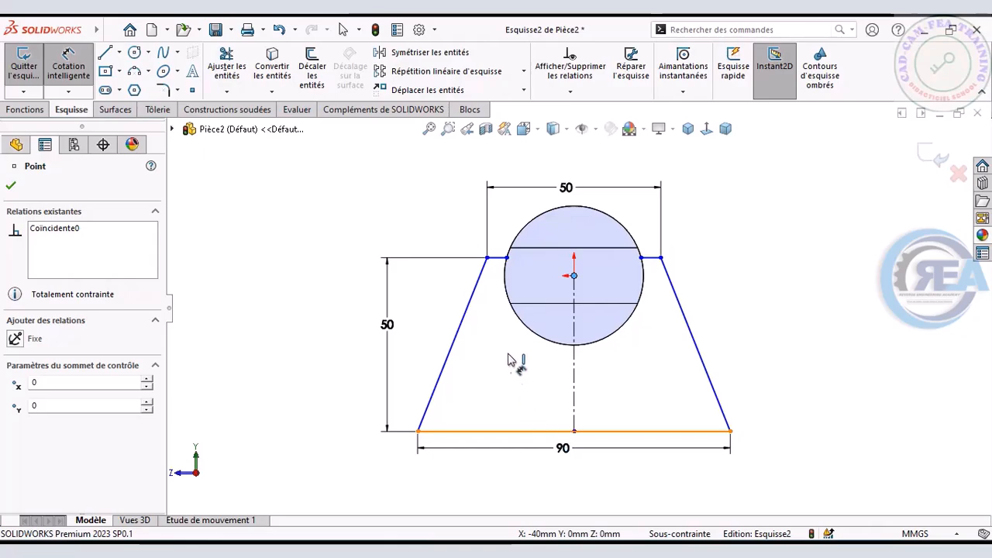
left_click(488, 343)
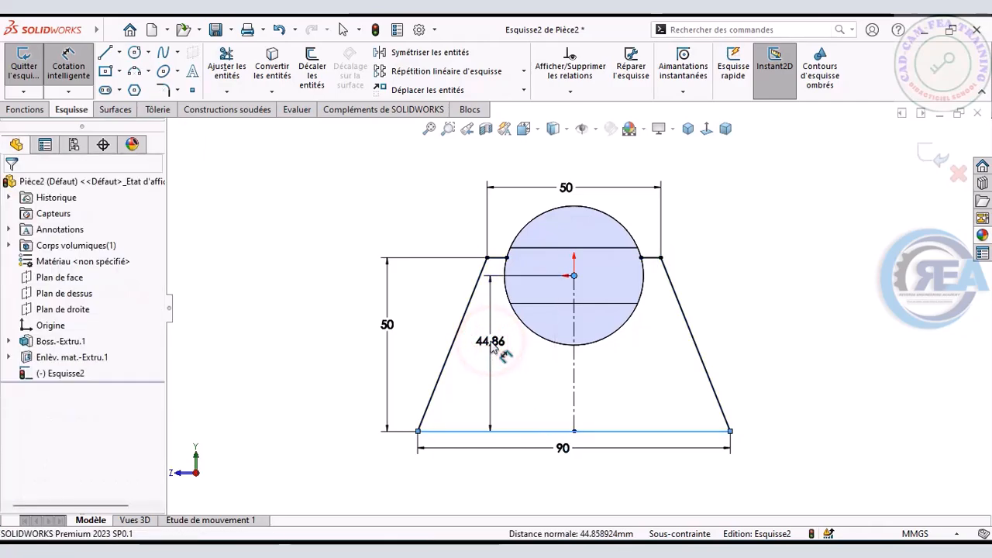
type("45")
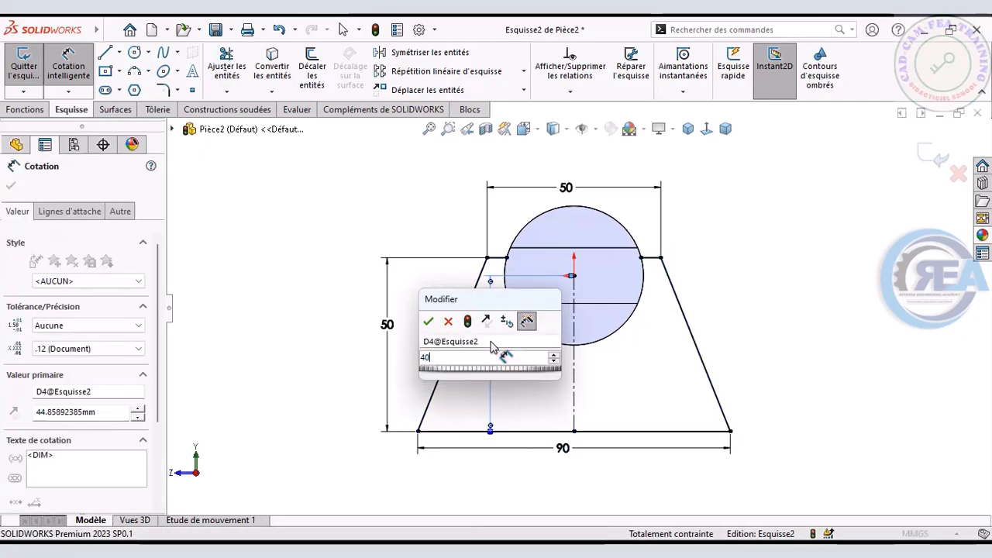
key("Return")
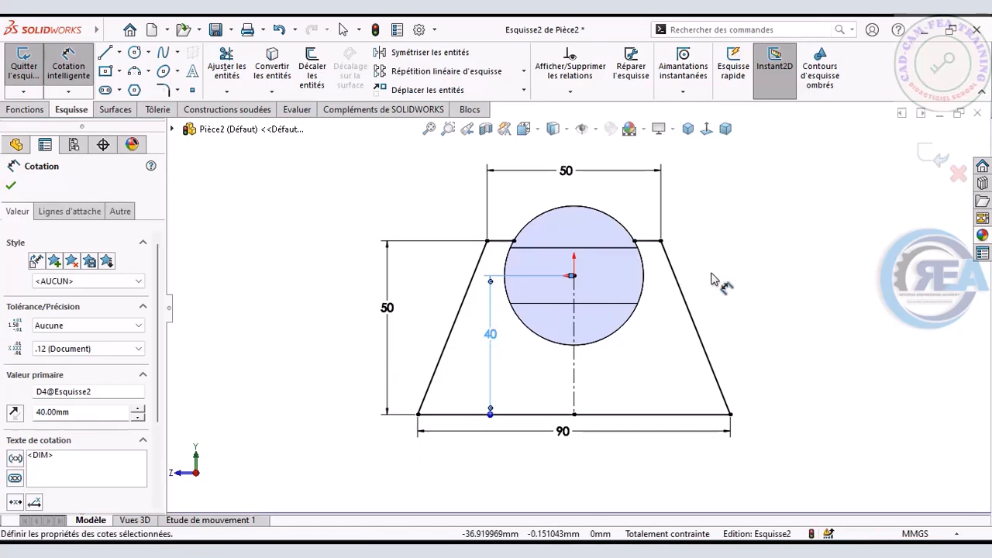
- Convert the circular outline edges of the cylinder's back face into entities of the current sketch
left_click(714, 277)
scroll(622, 298, "down", 2)
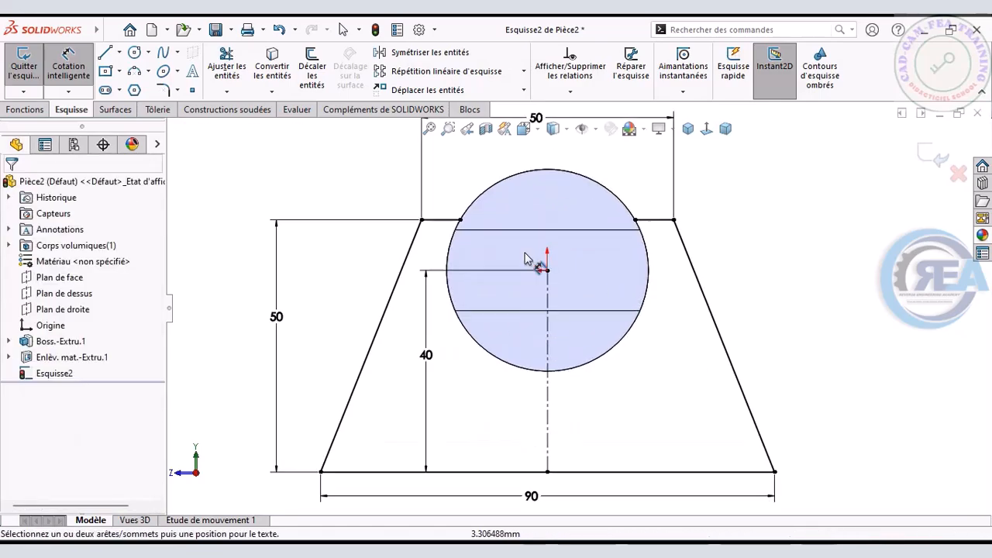
key("Escape")
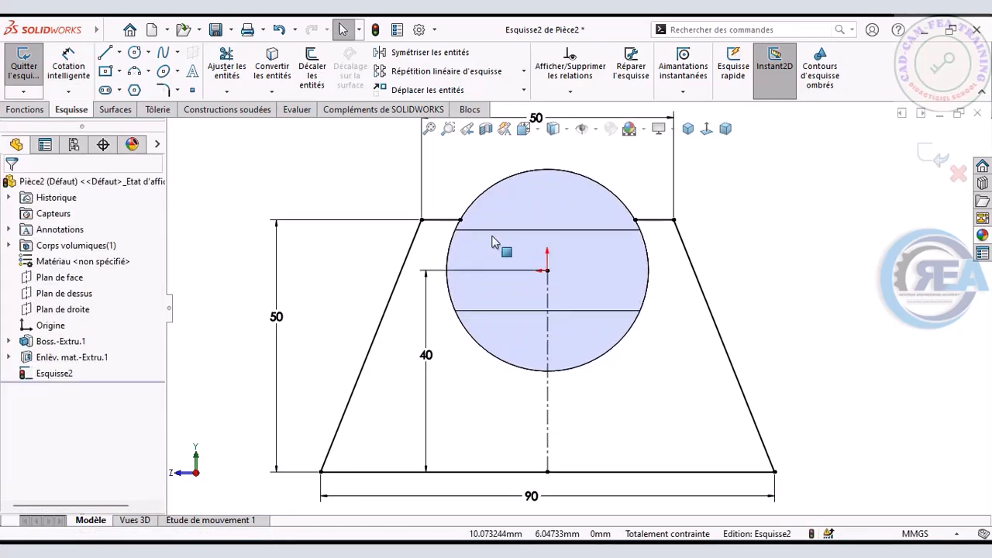
left_click(469, 206)
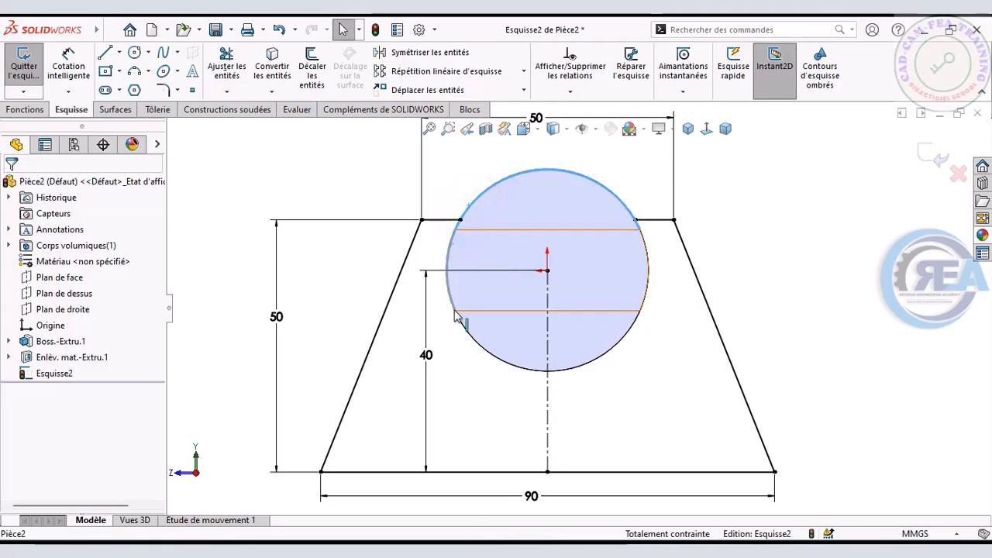
left_click(647, 296, "ctrl")
left_click(279, 68)
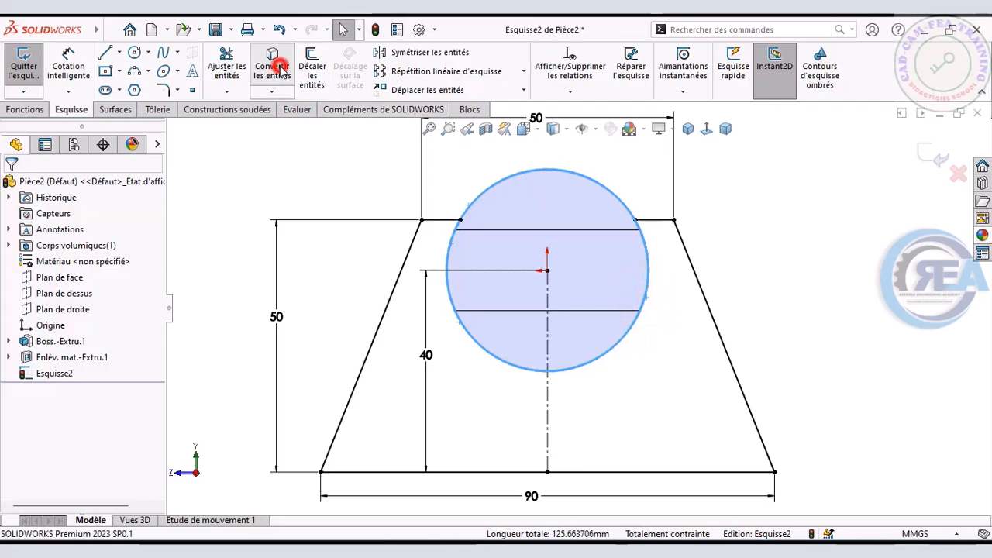
- Trim away the converted upper arc between the two short top lines and check the profile's closure with shaded sketch contours
left_click(226, 62)
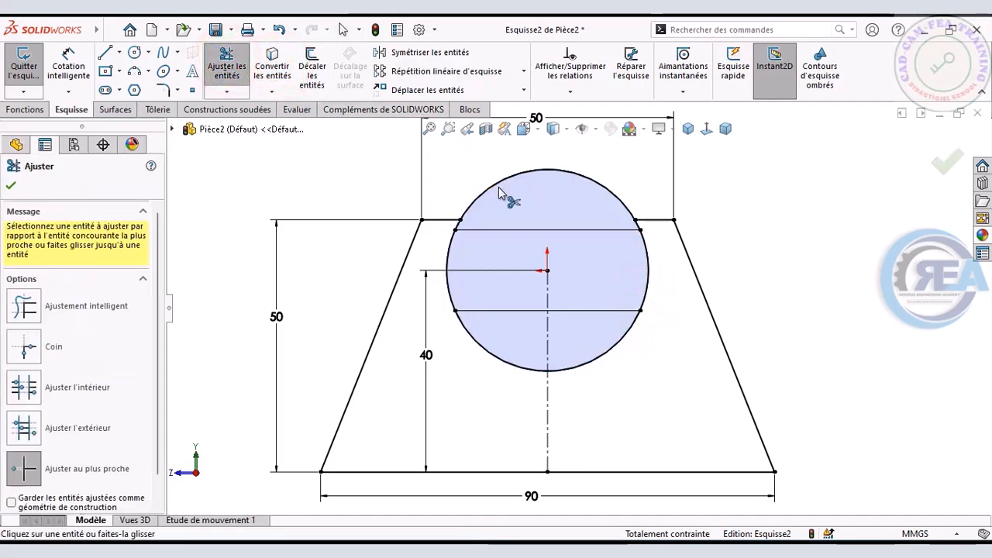
left_click(498, 188)
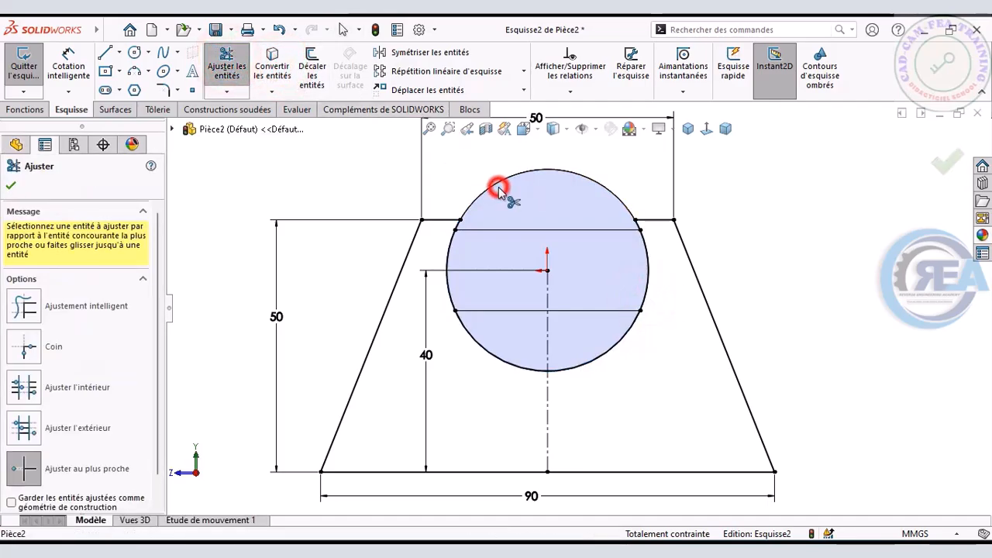
left_click(947, 161)
left_click(841, 85)
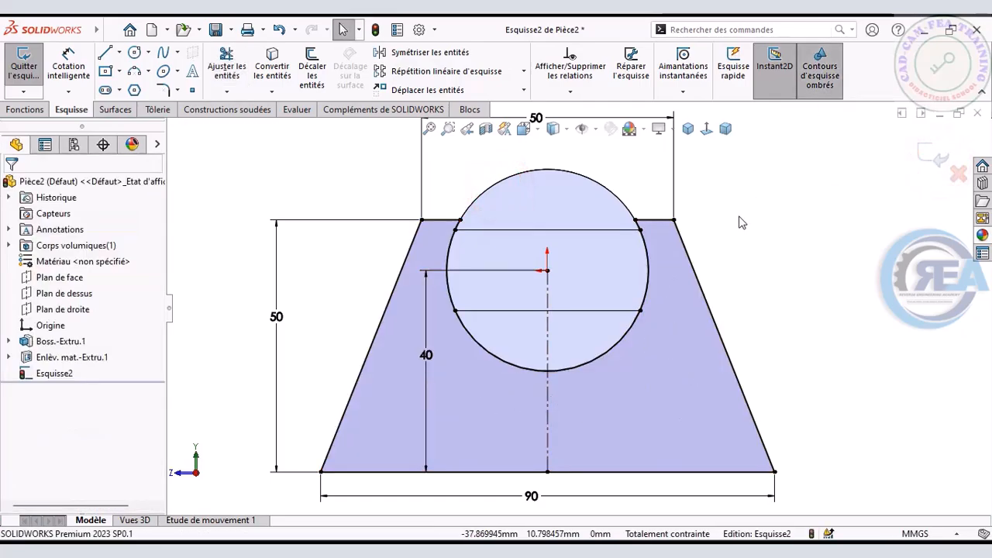
left_click(817, 60)
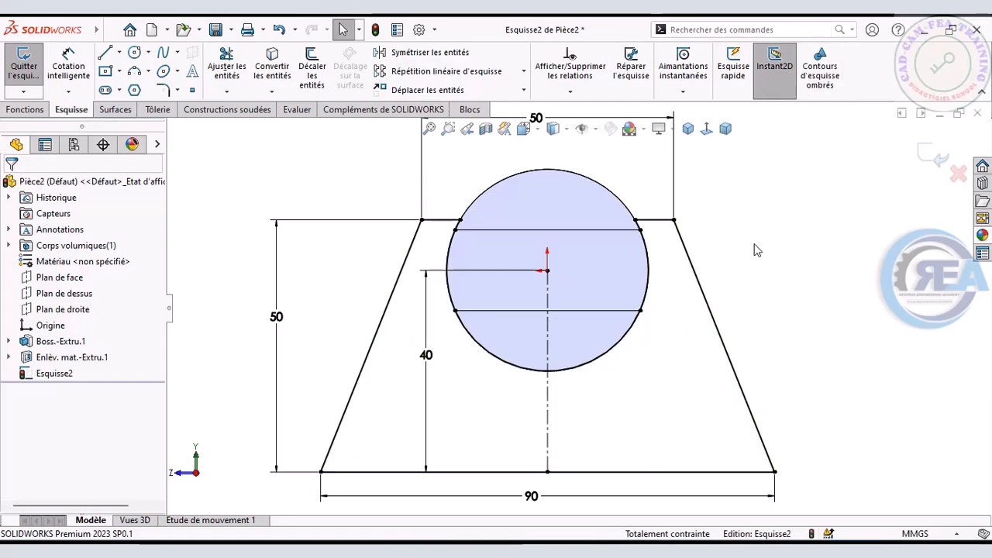
- Consult the reference drawing and sketch a horizontal line about 84 mm long between the two slanted sides, just above the base line
key("alt+Tab")
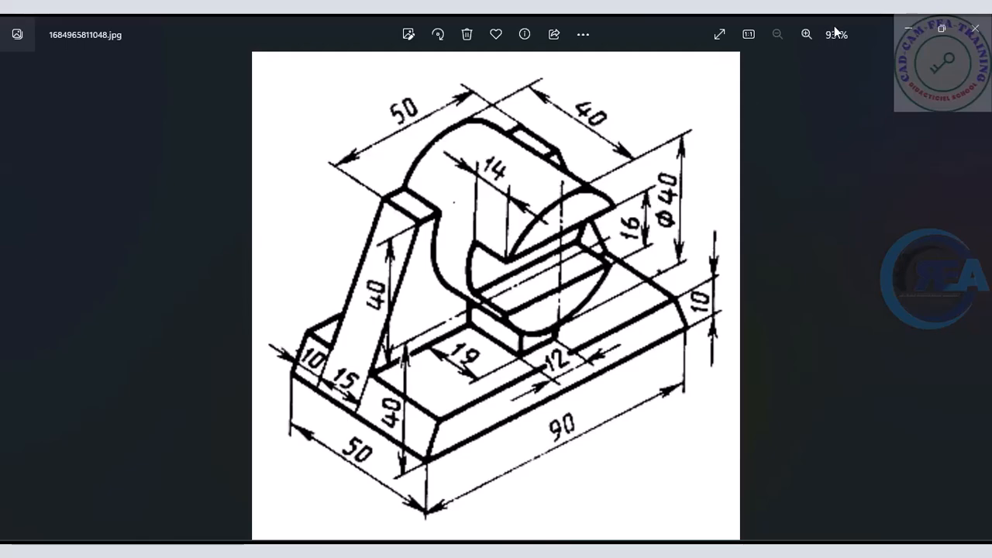
left_click(912, 31)
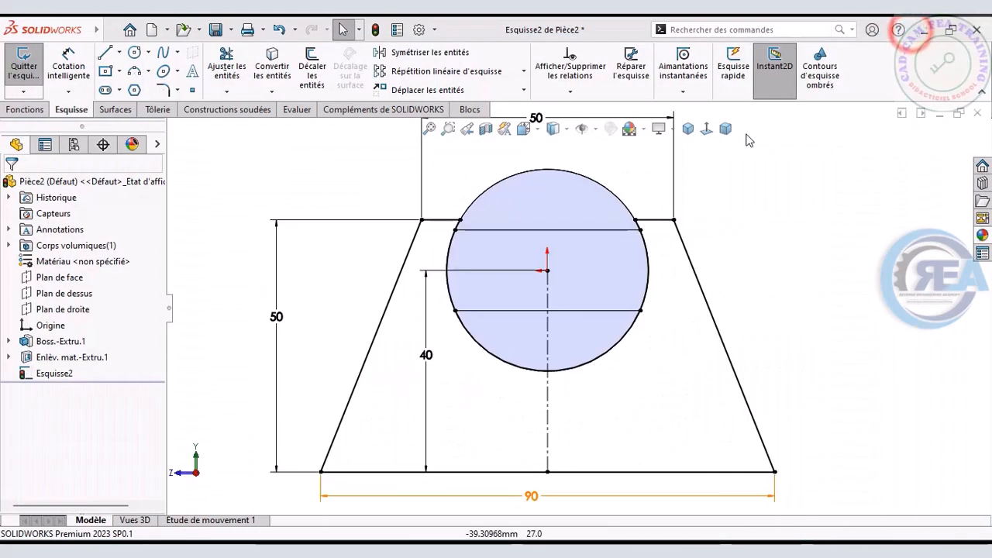
left_click(106, 52)
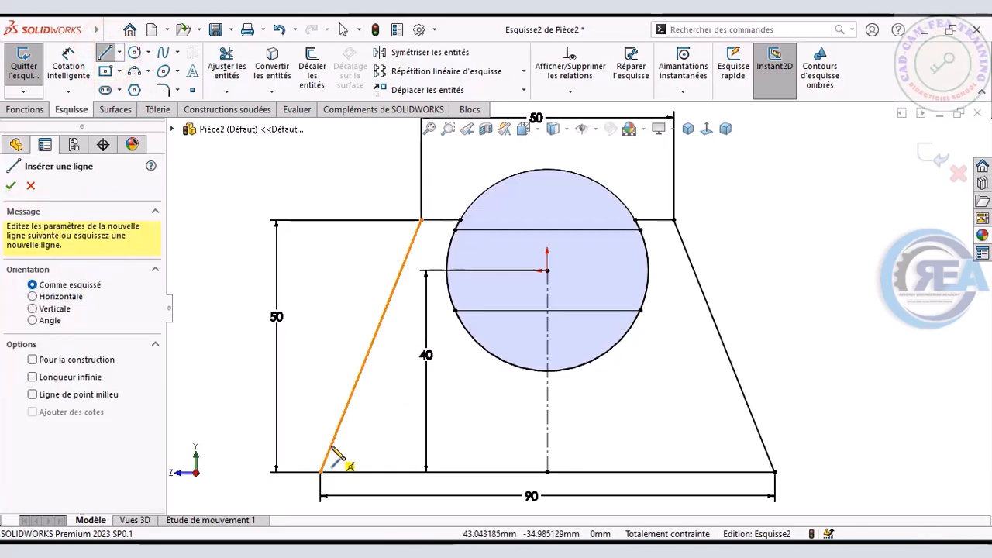
left_click(336, 434)
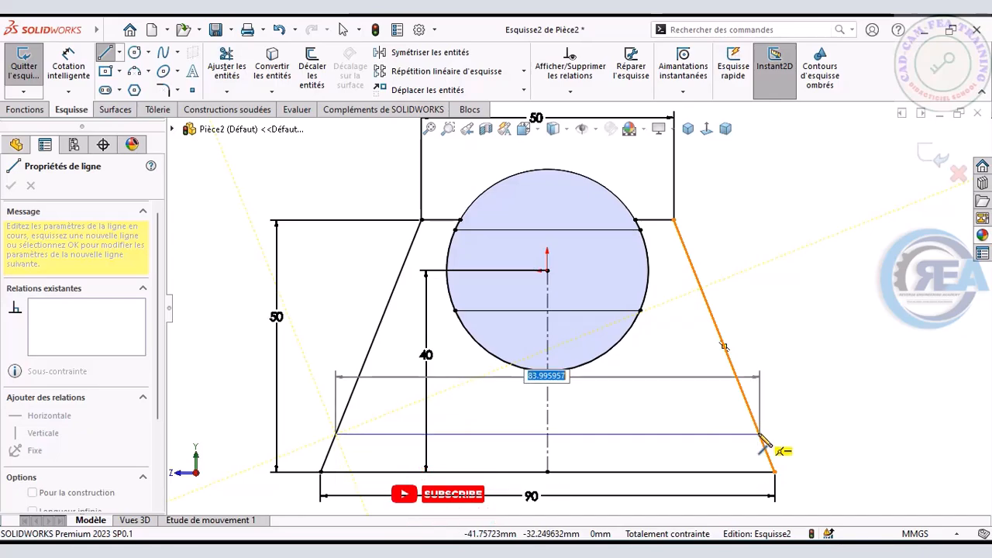
left_click(758, 433)
- Dimension the distance between the new horizontal line and the base line to 10 mm
right_click(804, 414)
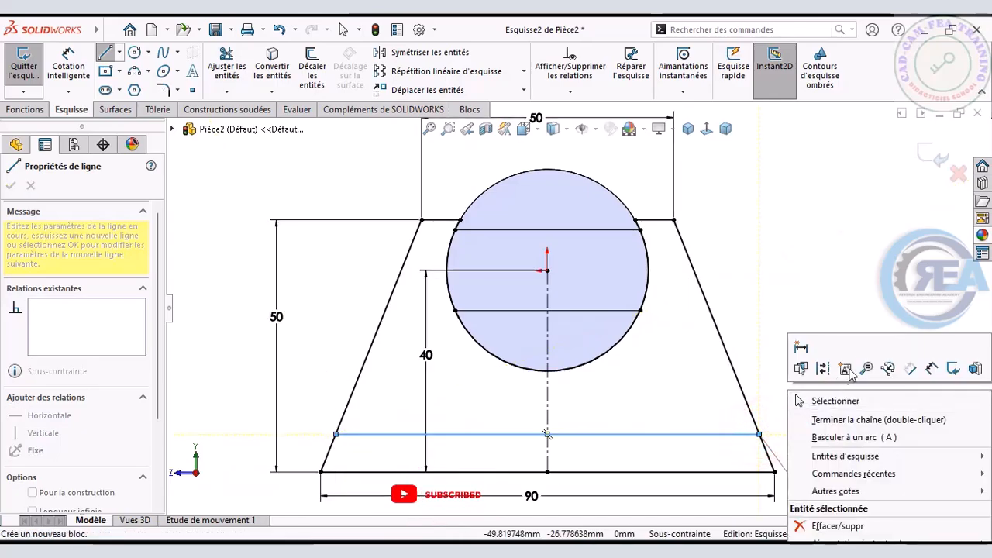
left_click(848, 413)
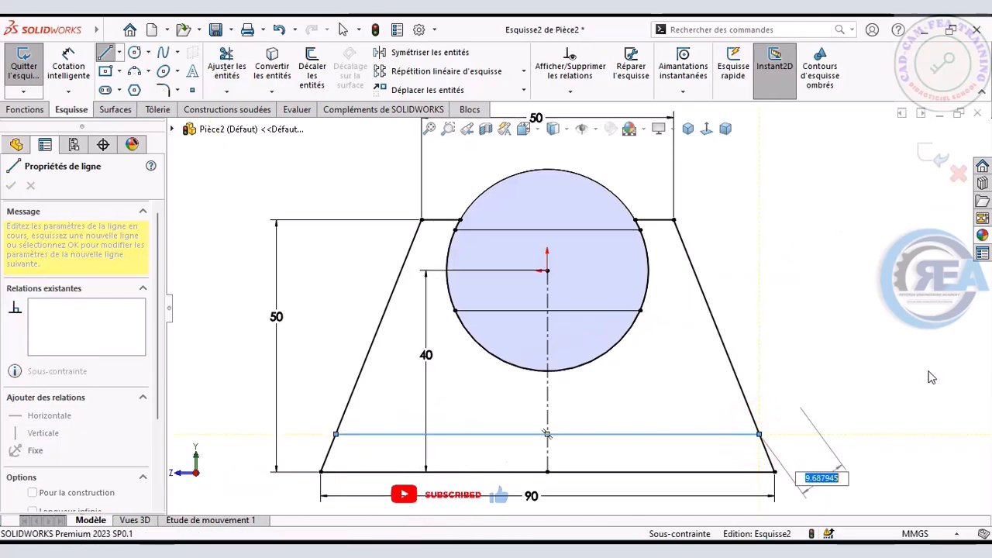
left_click(729, 434)
left_click(722, 471)
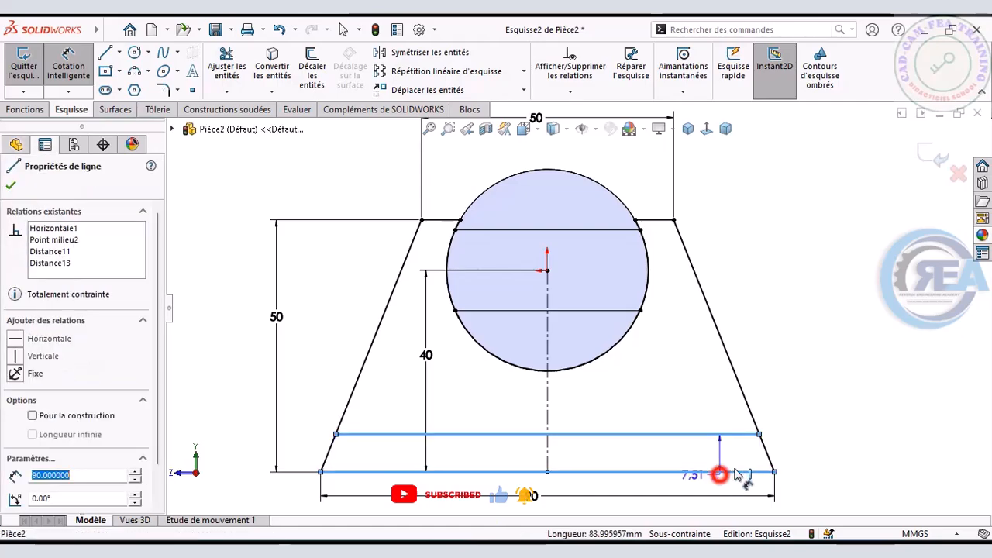
left_click(812, 457)
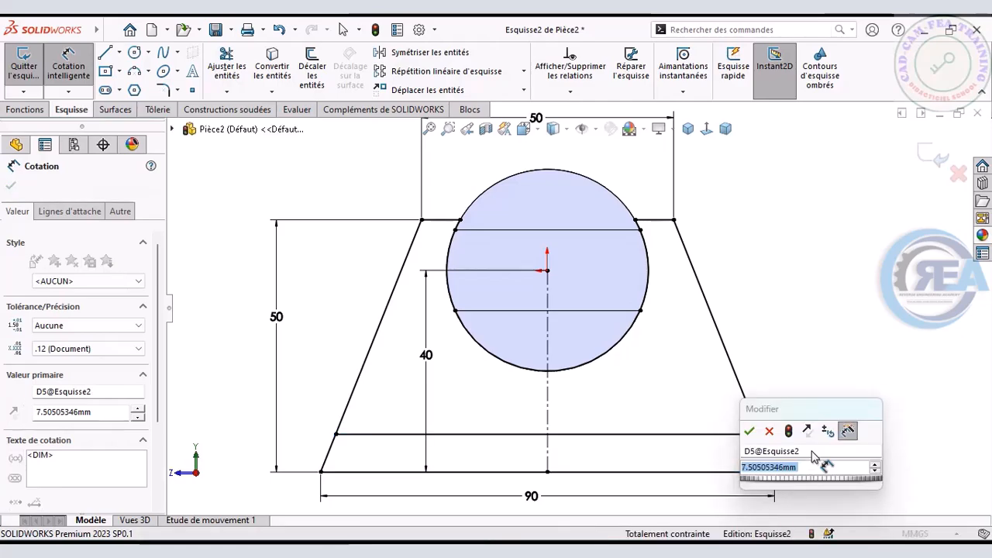
key("Return")
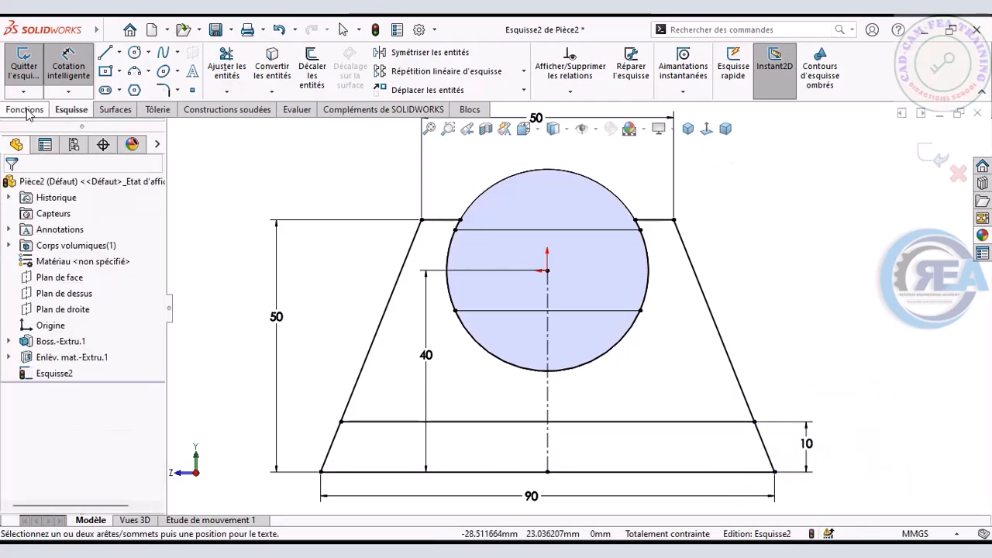
- Start a boss extrusion of the sketch and select the support regions above the 10 mm base strip as contours
left_click(26, 111)
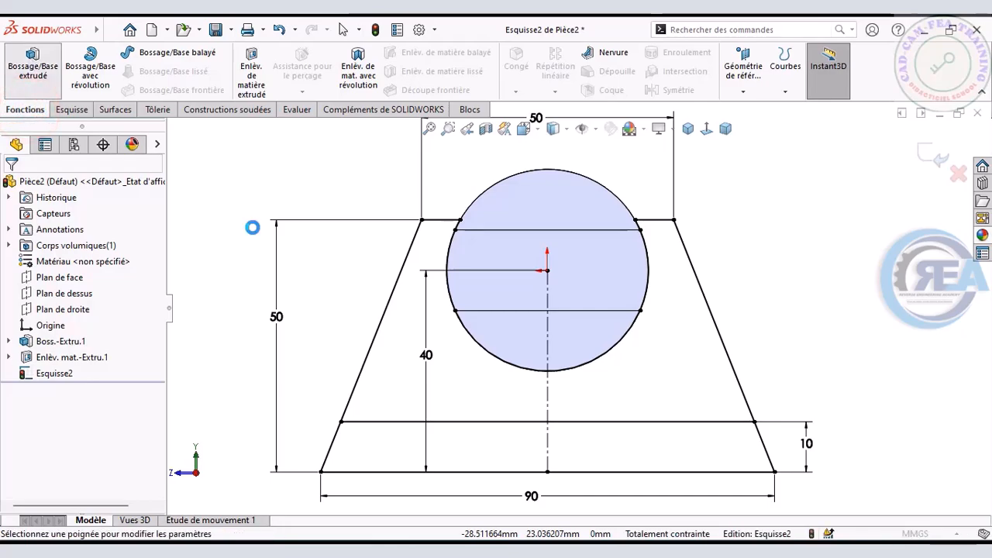
left_click(32, 66)
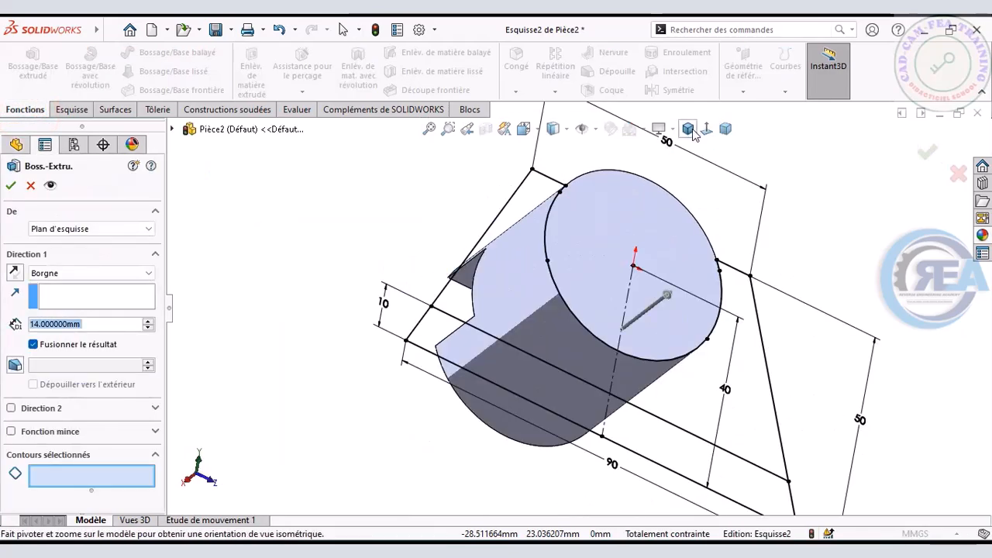
left_click(689, 129)
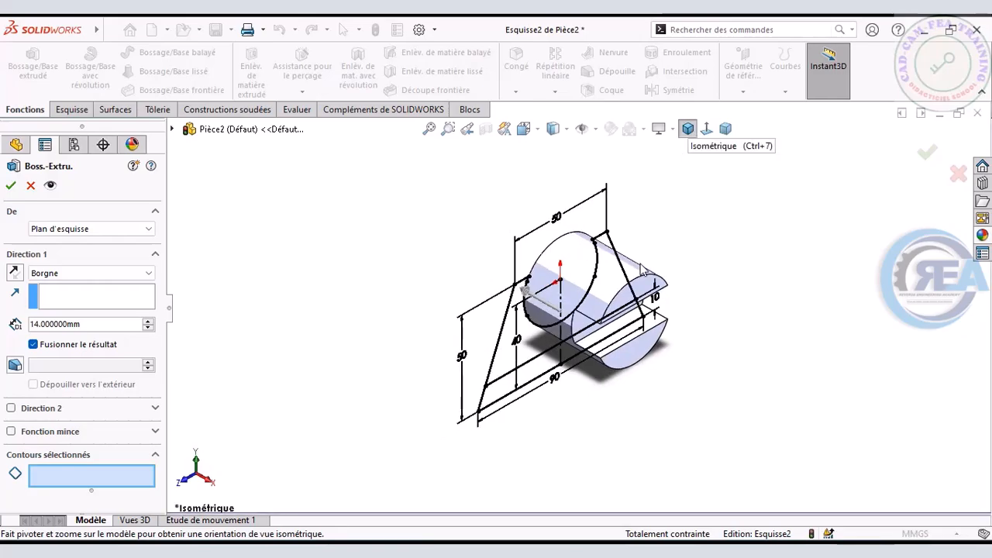
left_click(504, 360)
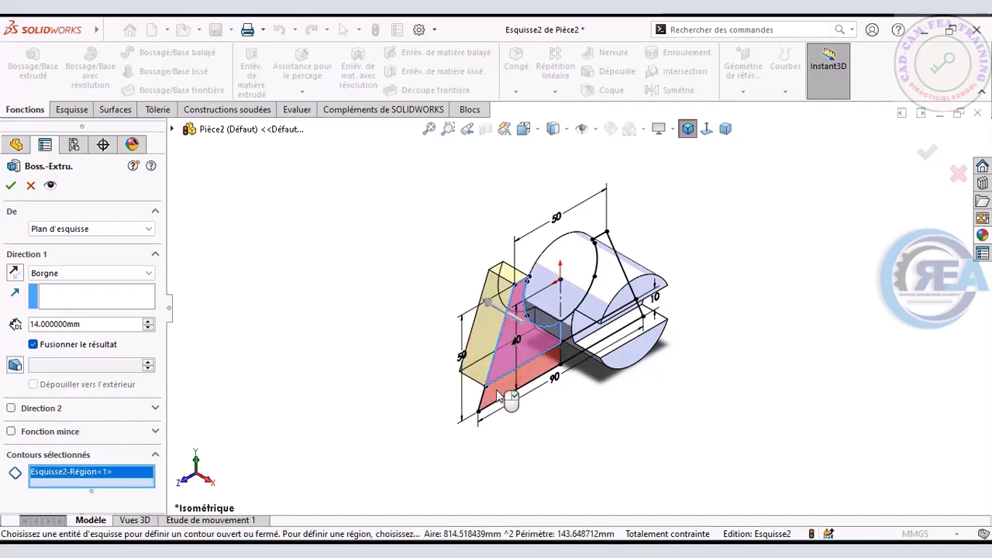
left_click(609, 247)
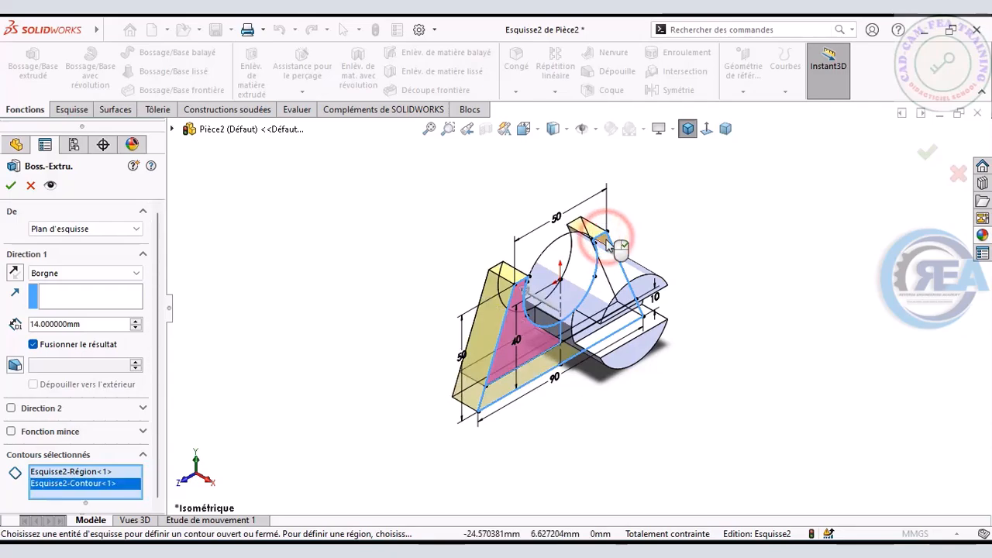
left_click(609, 243)
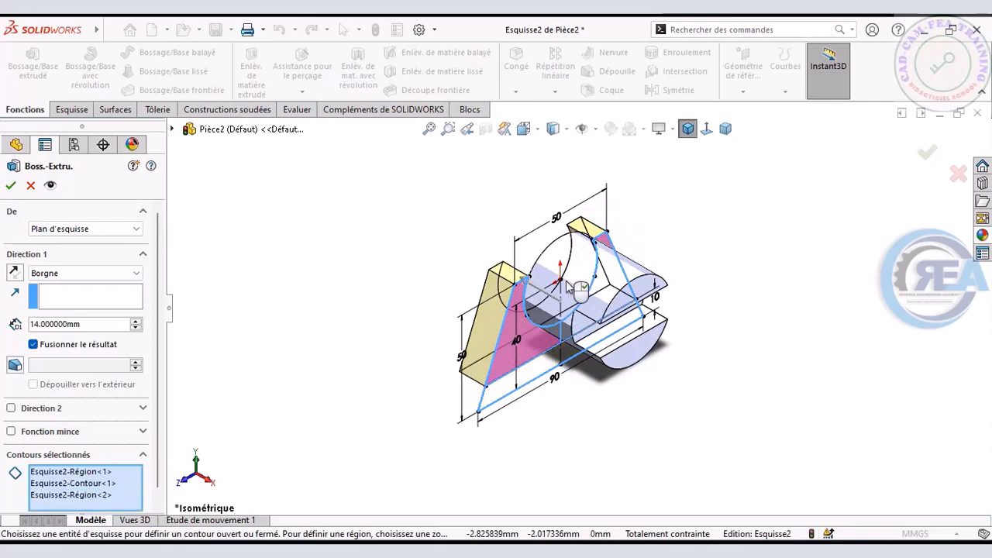
- Reverse the support's extrusion direction towards the slotted cylinder and extrude it to a depth of 15 mm
scroll(558, 255, "down", 3)
left_click(329, 308)
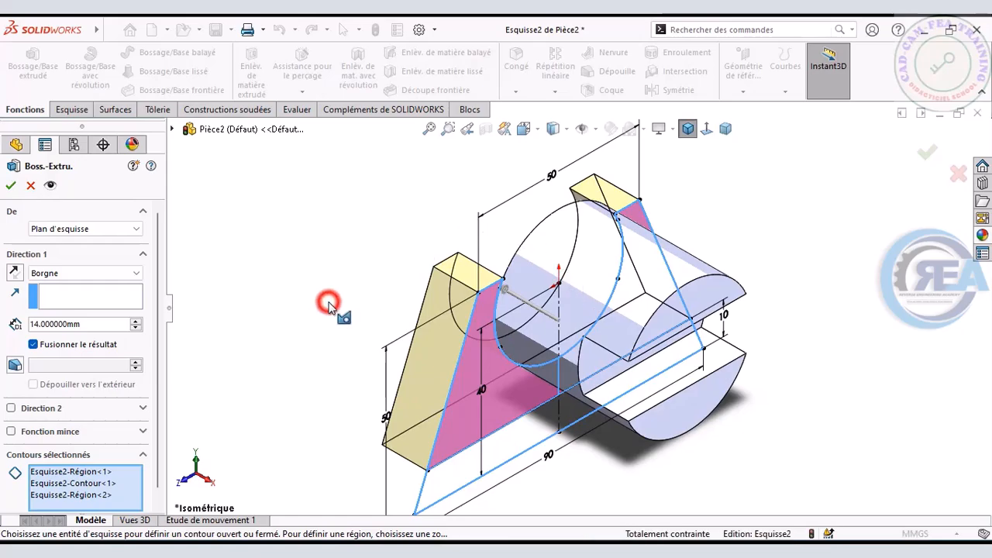
key("Right")
key("Up")
key("Right")
key("Right")
key("Right")
key("Right")
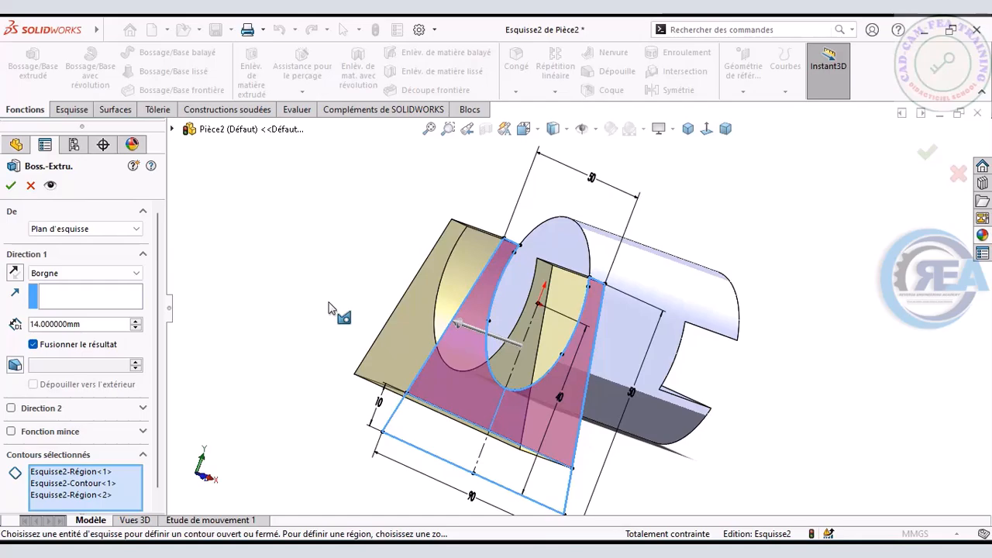
key("Right")
key("Right")
key("Right")
key("Right")
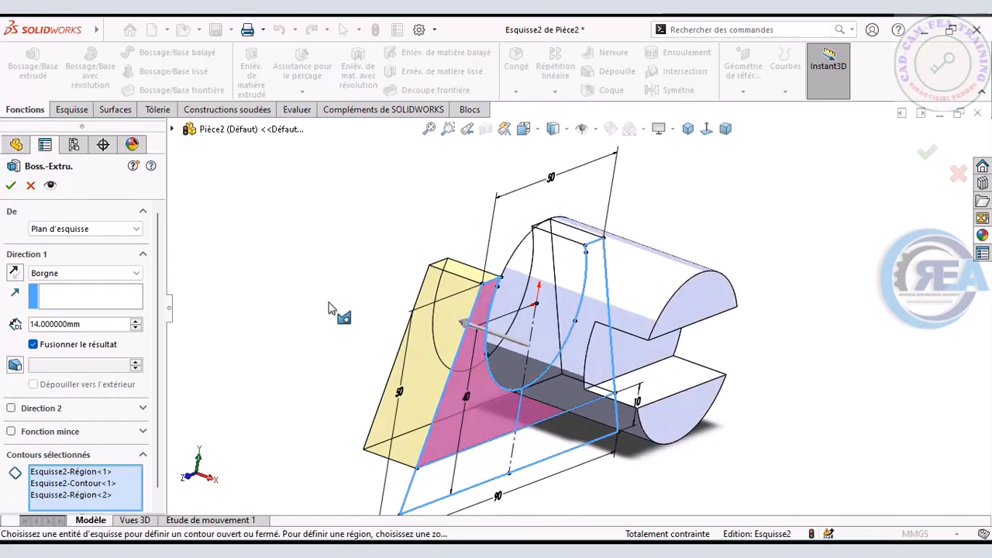
key("z")
key("z")
key("z")
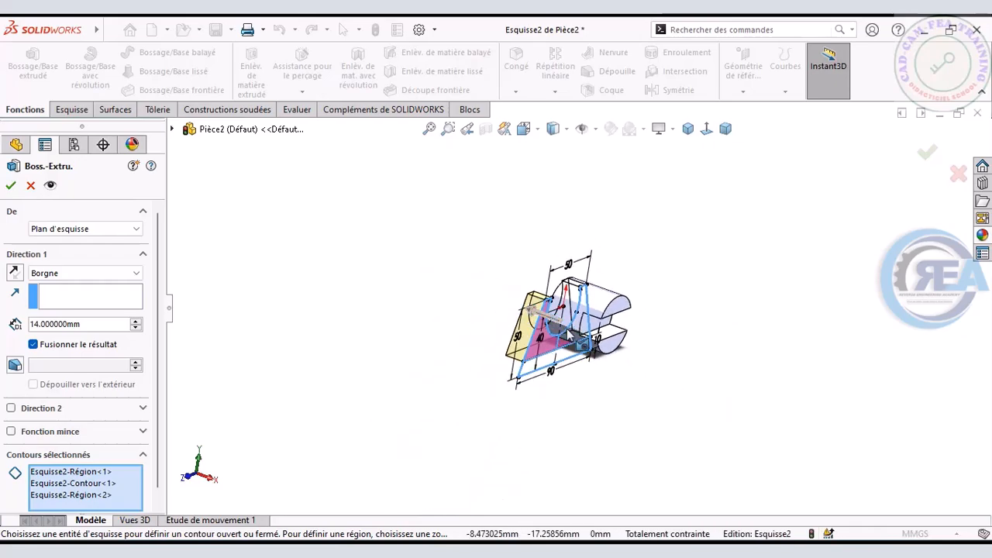
scroll(568, 333, "down", 5)
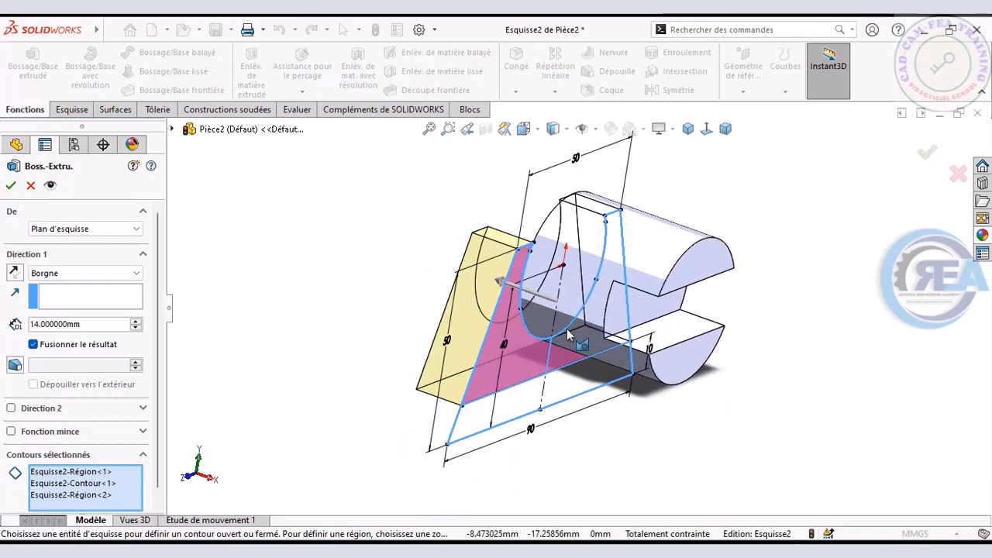
left_click(14, 272)
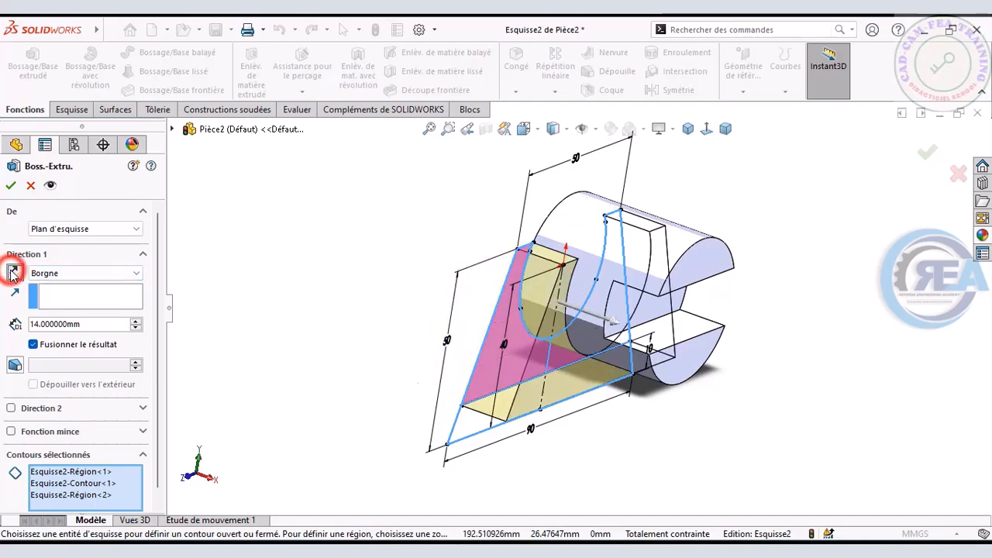
double_click(58, 324)
type("15")
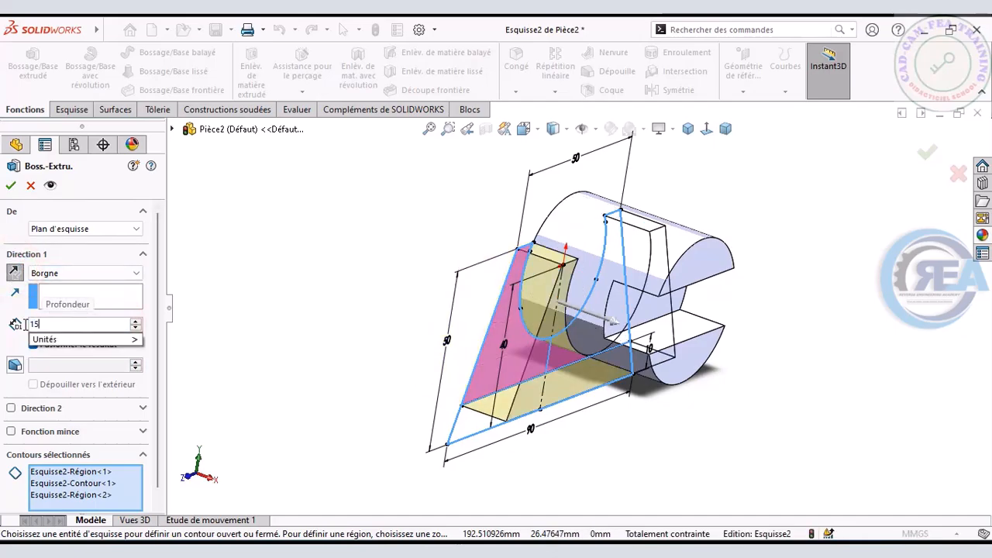
key("Return")
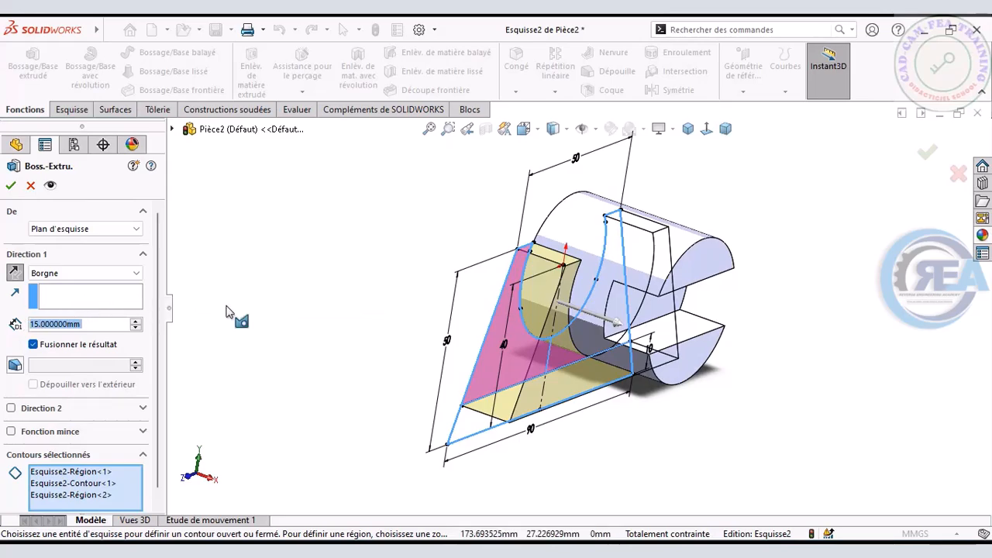
left_click(11, 185)
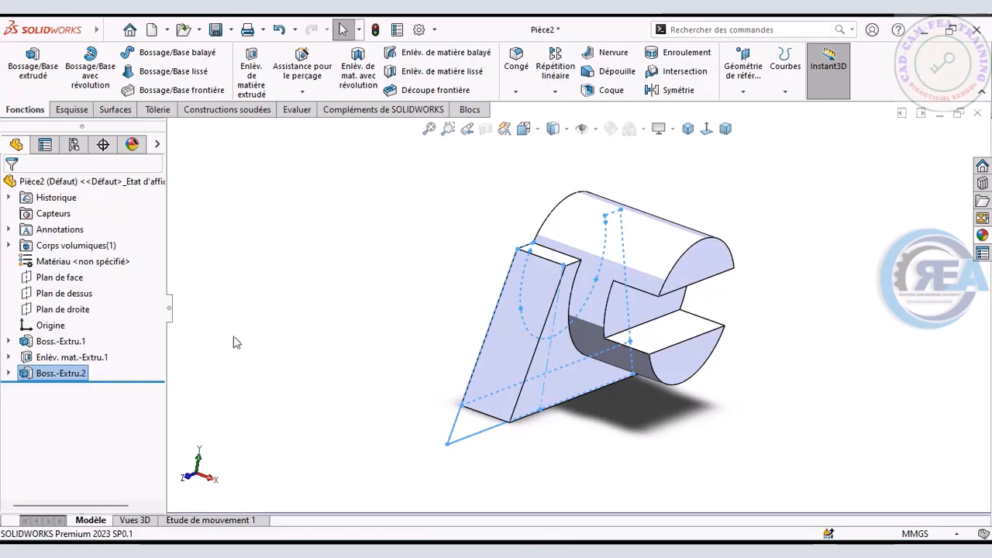
- Start a boss extrusion of the support's existing sketch and select the two base strip regions as contours
left_click(11, 374)
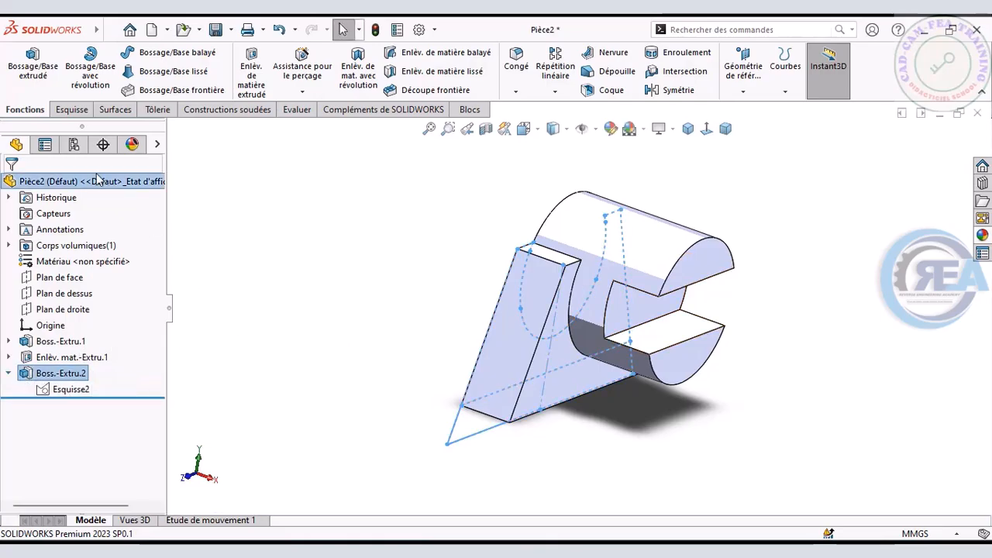
left_click(59, 390)
left_click(33, 63)
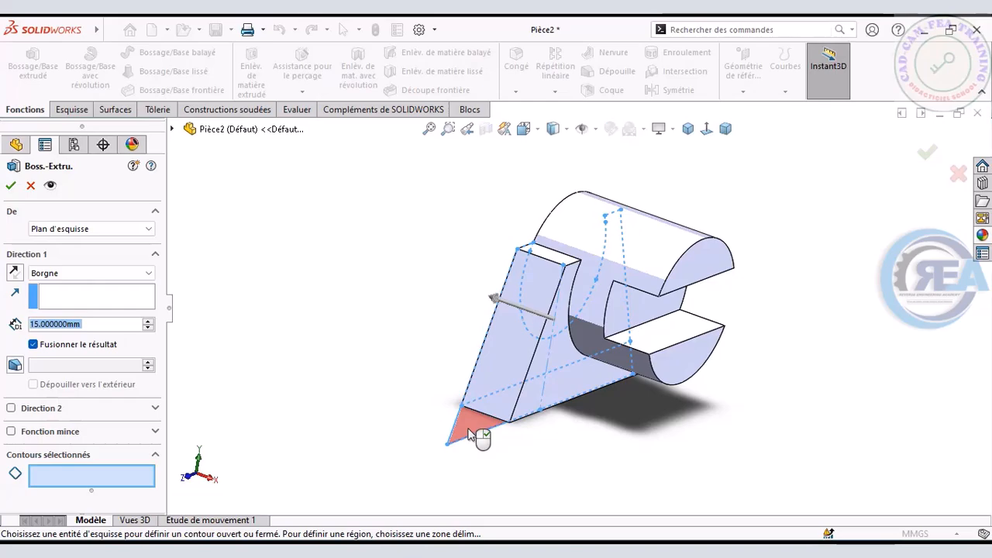
left_click(473, 423)
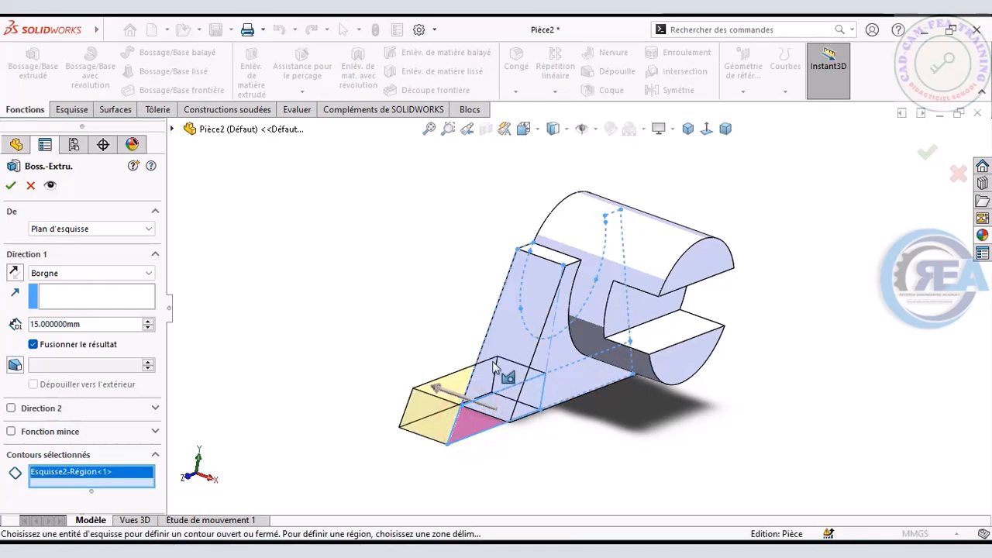
key("Right")
key("Right")
key("Right")
key("Right")
key("Right")
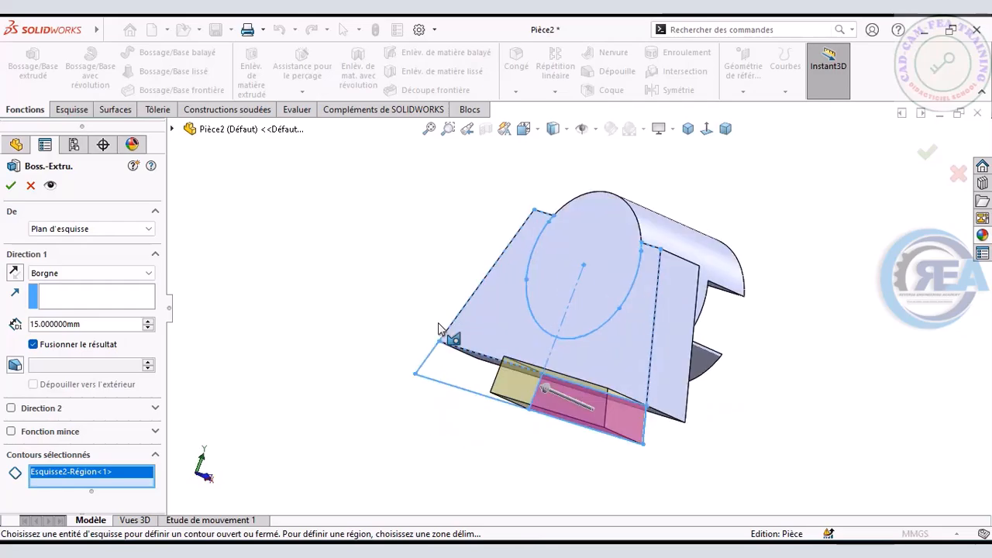
left_click(446, 361)
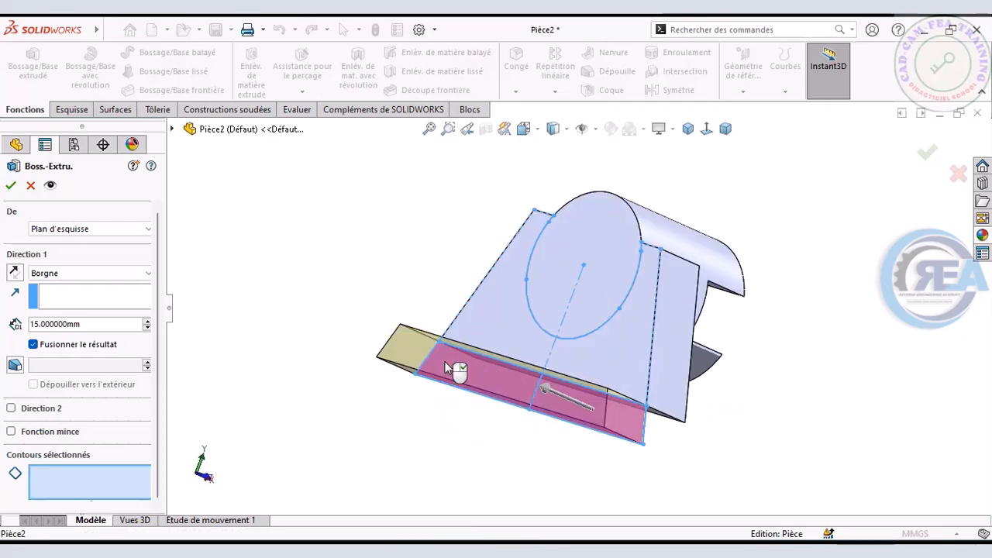
- Set the base extrusion's first-direction depth to 10 mm
left_click(690, 130)
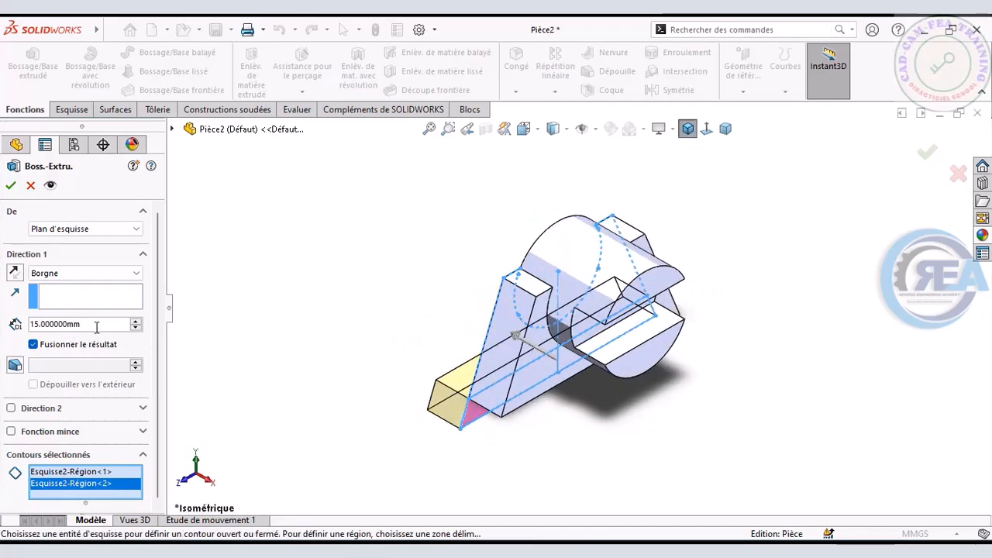
type("10")
key("Return")
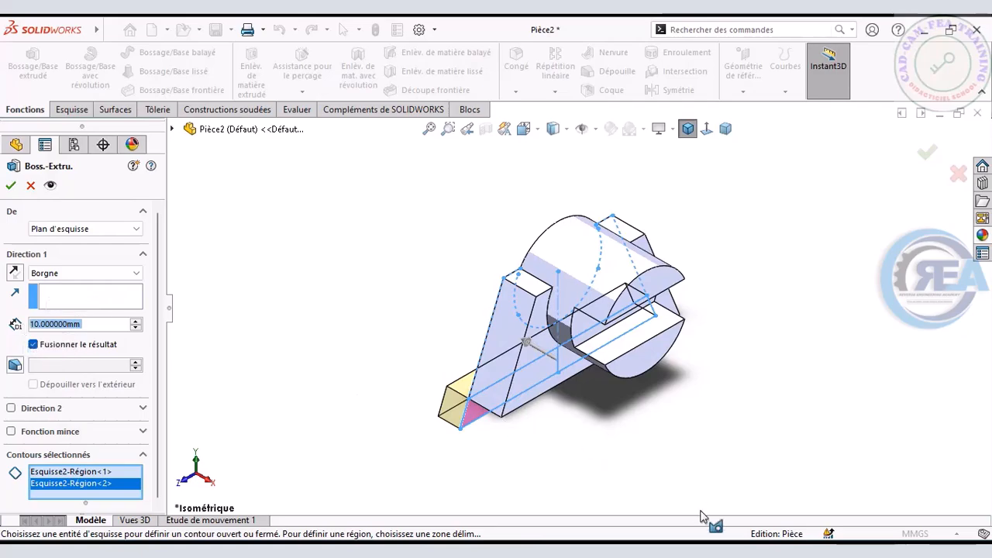
- Check the reference drawing, then extend the base extrusion 40 mm in a second direction beneath the cylinder and finish it
left_click(665, 551)
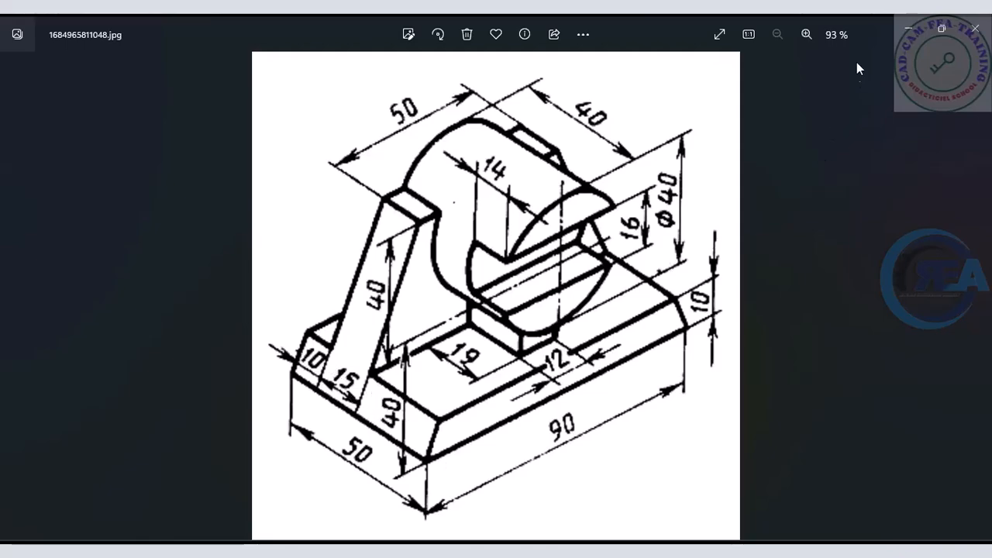
left_click(901, 35)
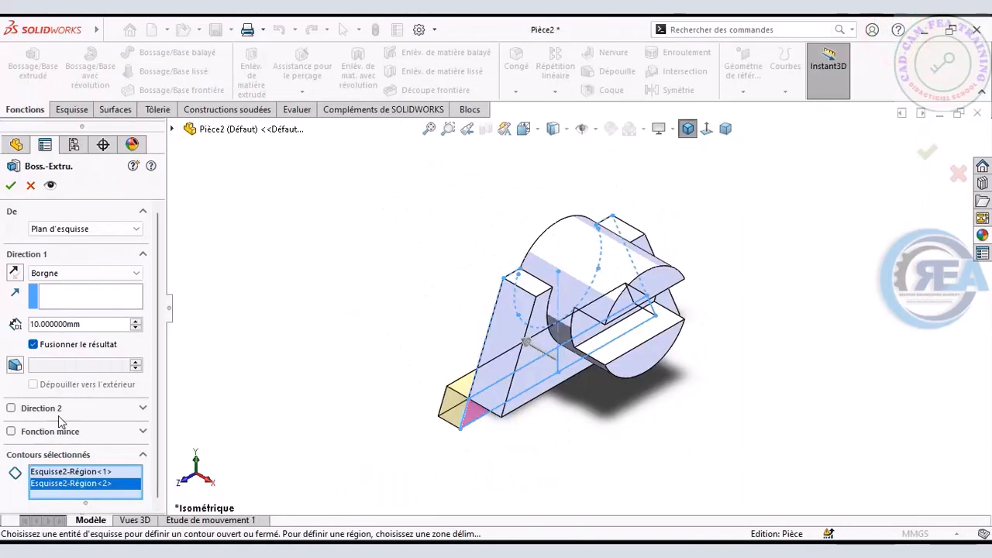
left_click(11, 409)
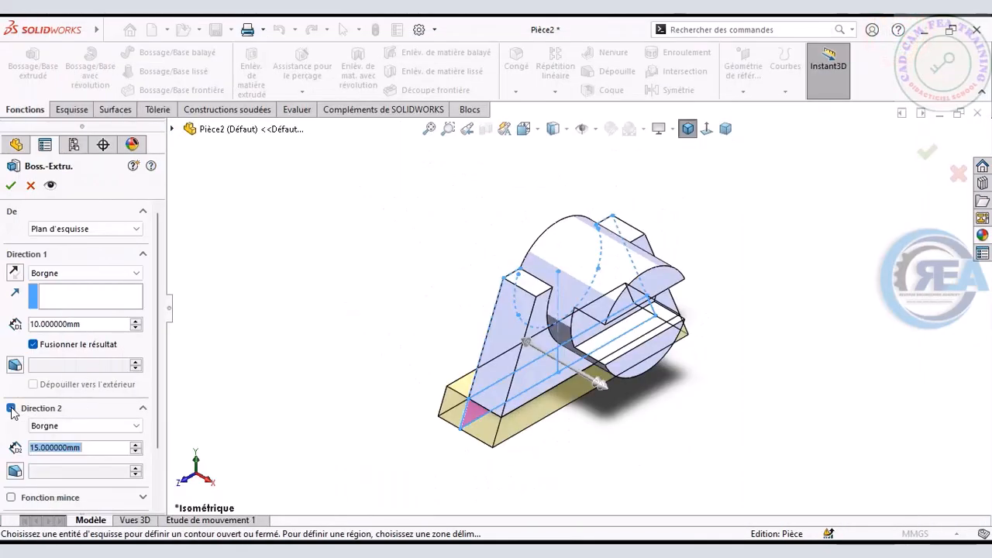
type("40")
key("Return")
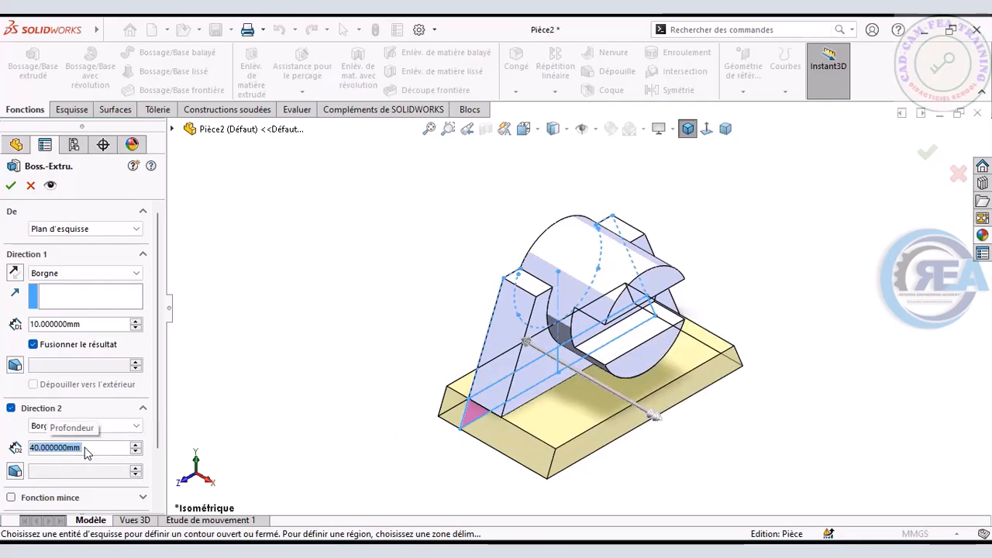
left_click(11, 185)
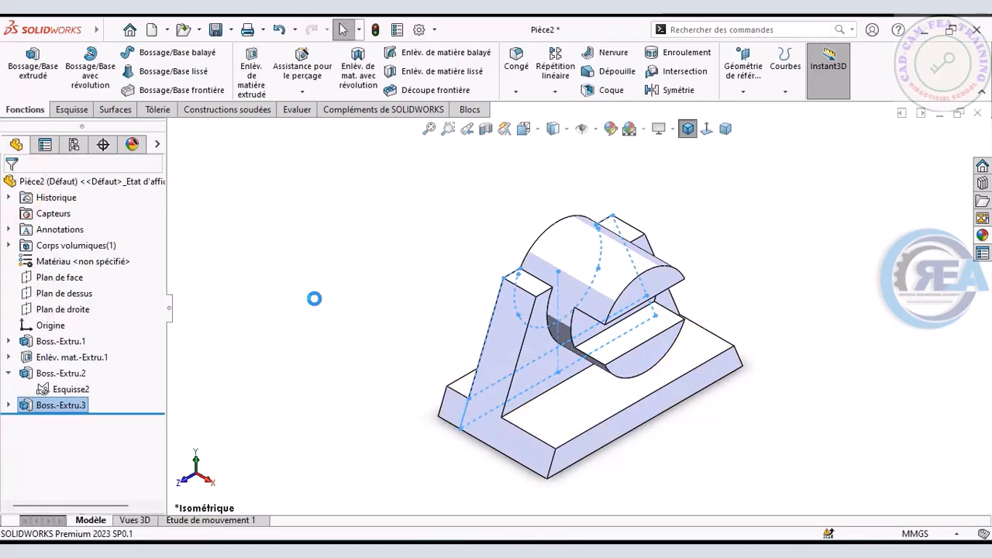
left_click(315, 301)
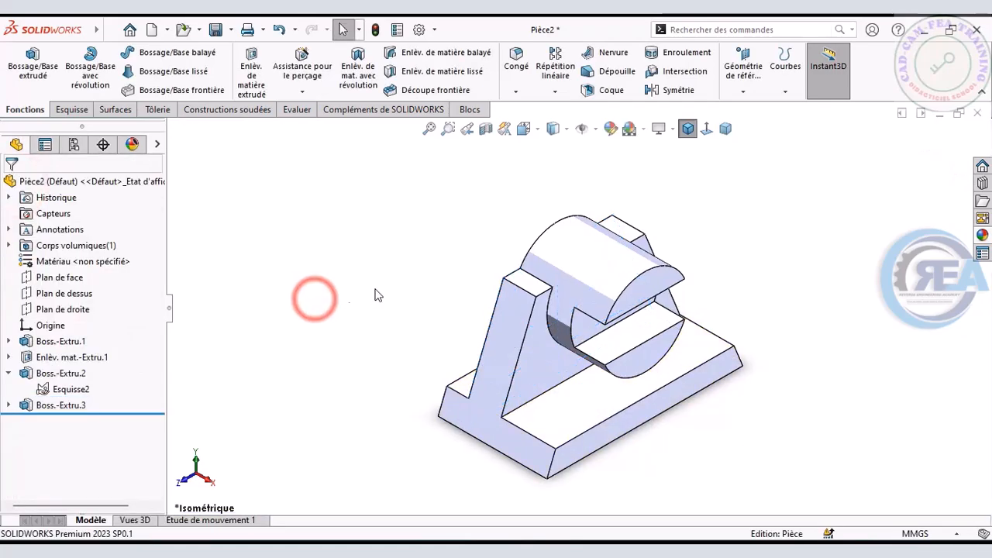
- Examine the dimensions of the small rib beneath the slotted cylinder in the reference drawing
scroll(589, 403, "down", 3)
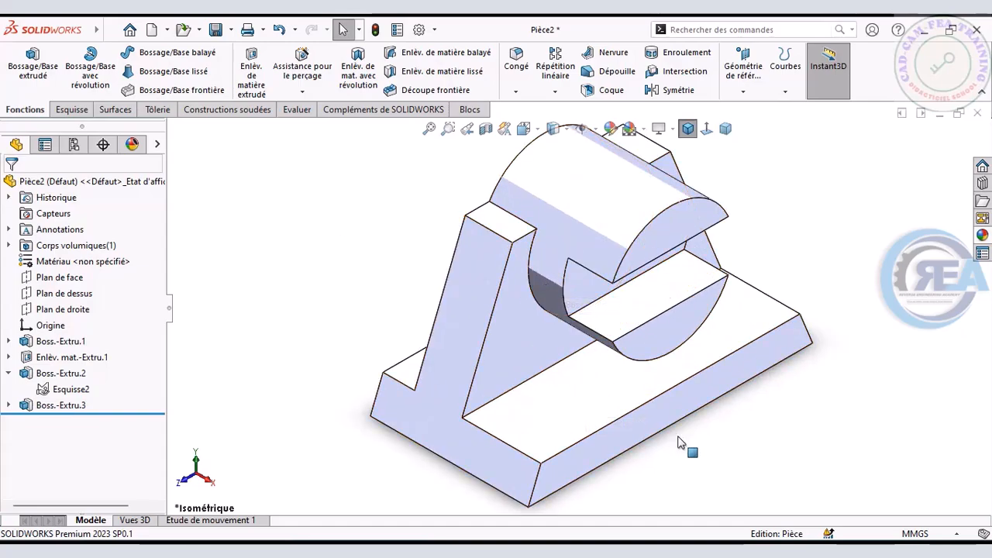
left_click(667, 551)
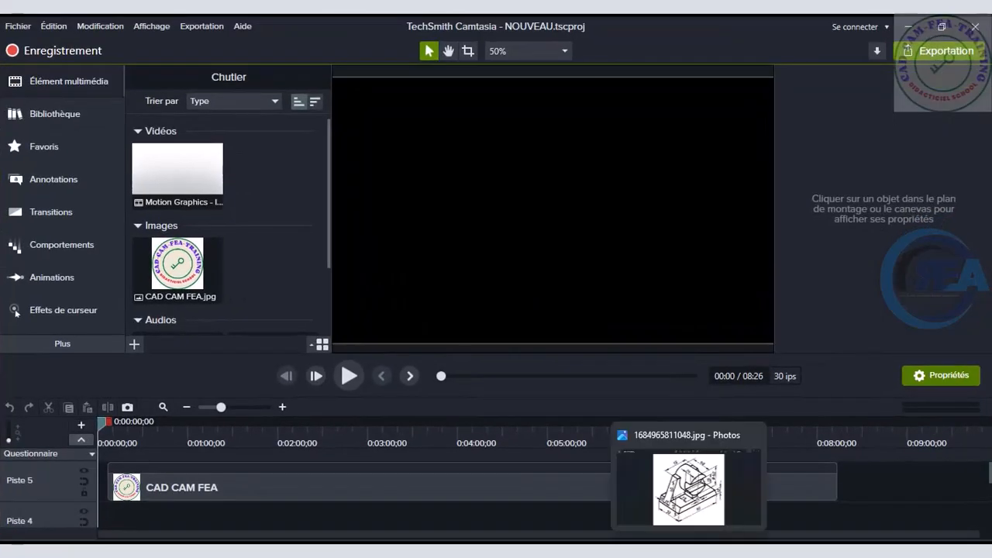
left_click(689, 550)
mouse_move(720, 550)
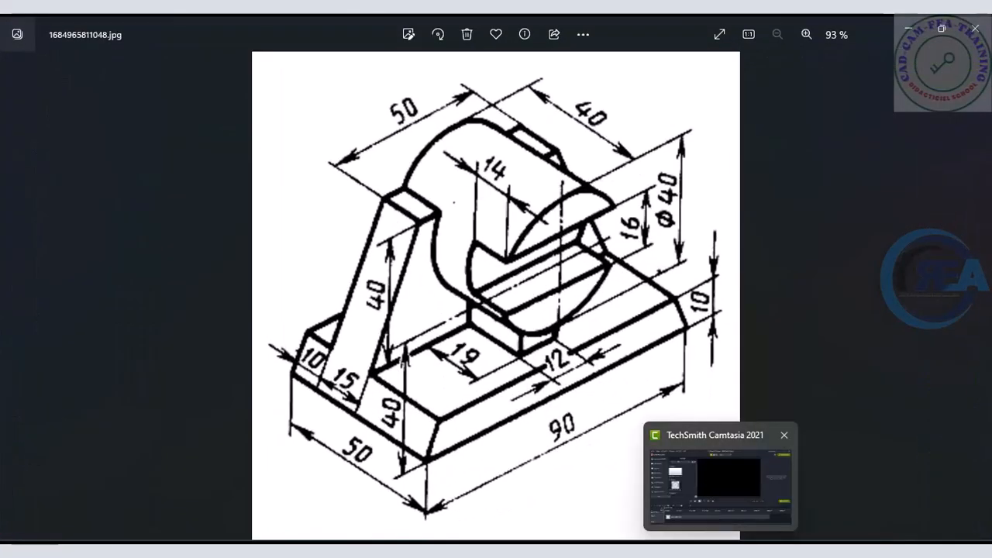
mouse_move(689, 550)
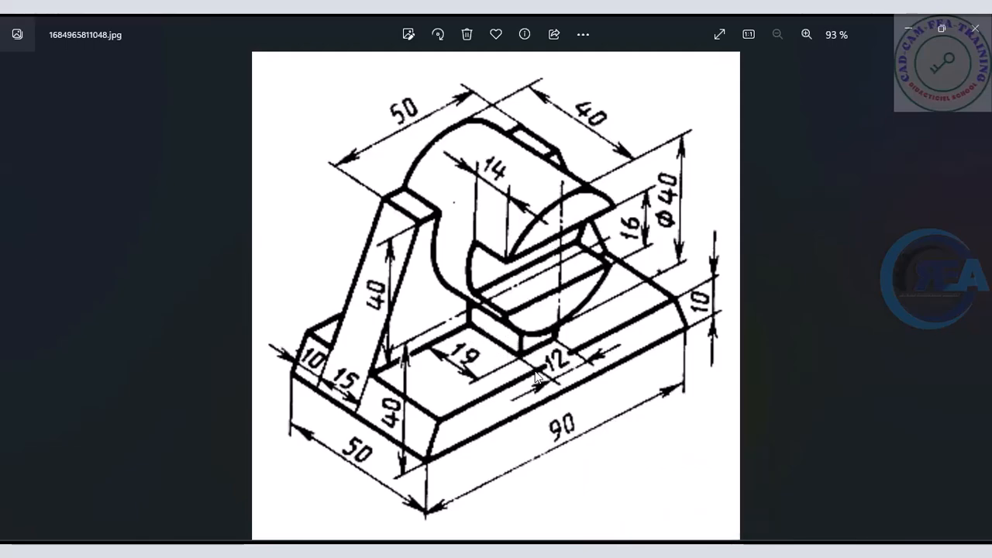
left_click(899, 26)
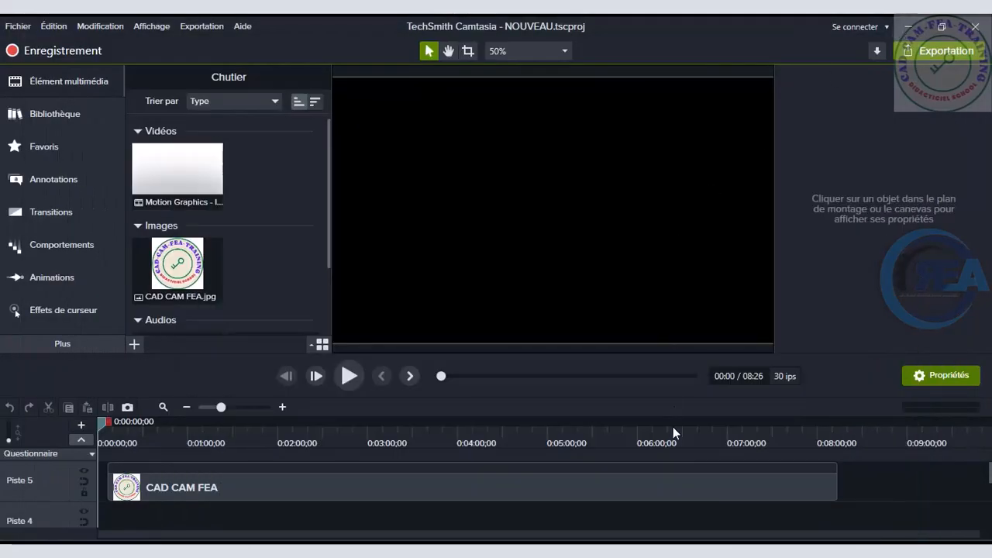
left_click(718, 549)
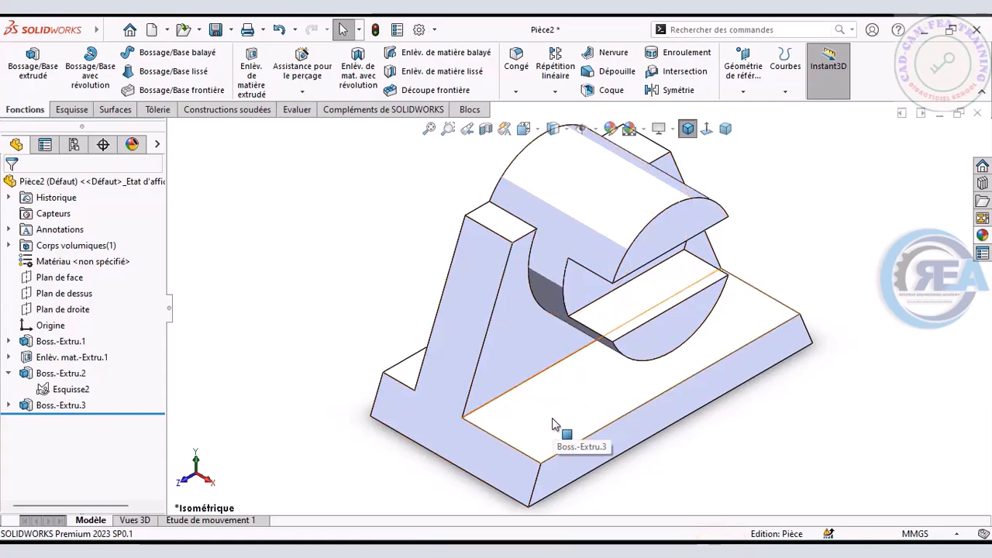
- Start a sketch on the front plane and draw an 11 mm vertical line up from the corner between base and support
left_click(10, 373)
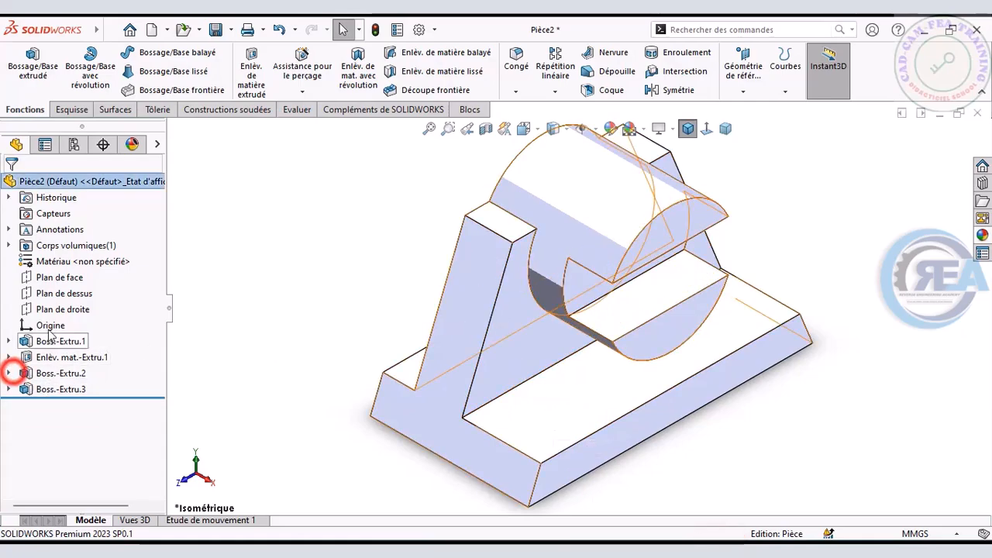
left_click(65, 279)
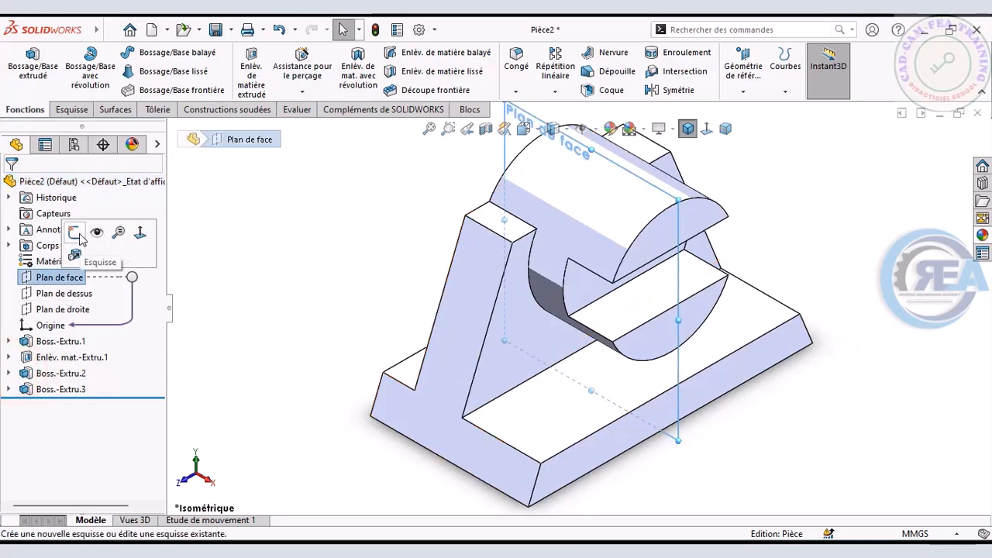
left_click(81, 232)
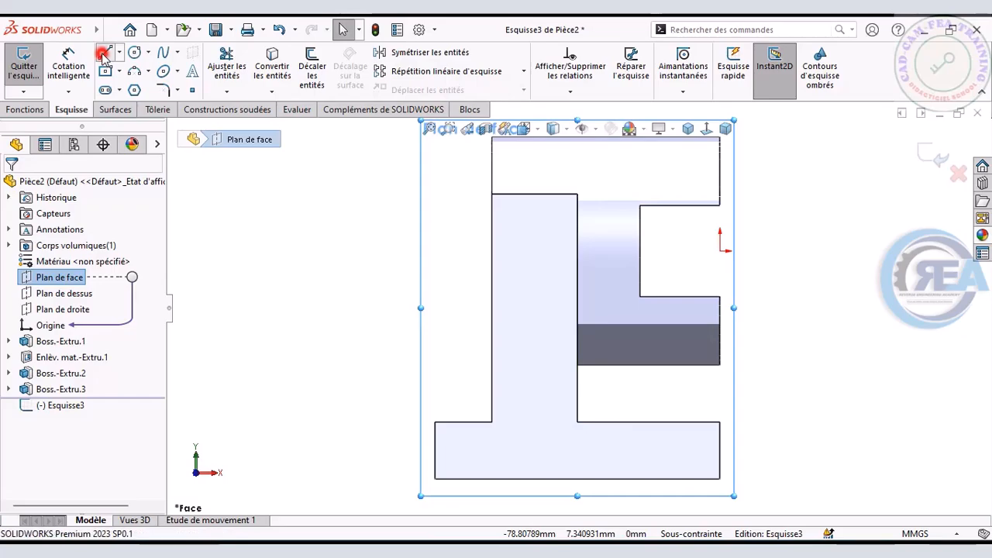
left_click(576, 422)
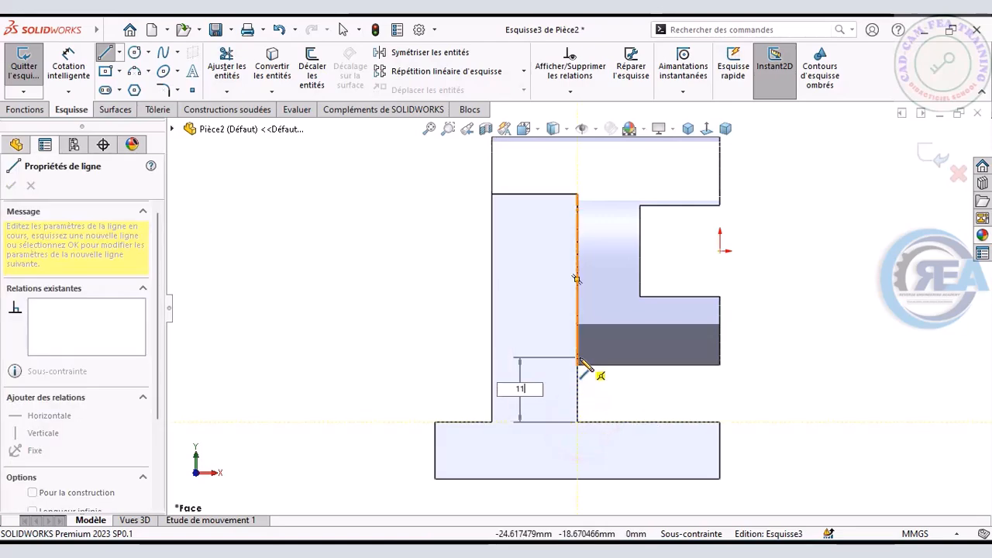
key("Return")
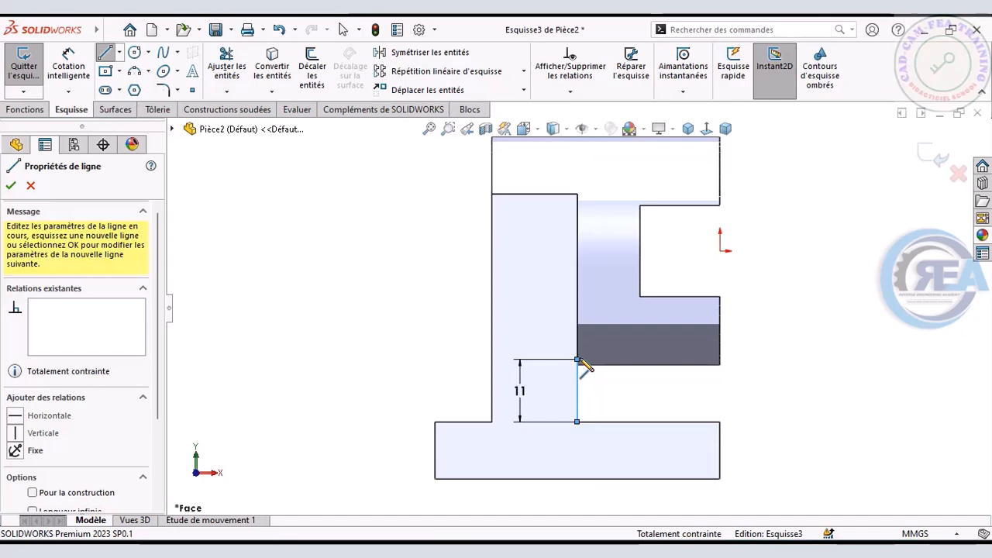
- Continue the rib profile with a 19 mm horizontal line and a vertical line down to the base's top edge
left_click(577, 359)
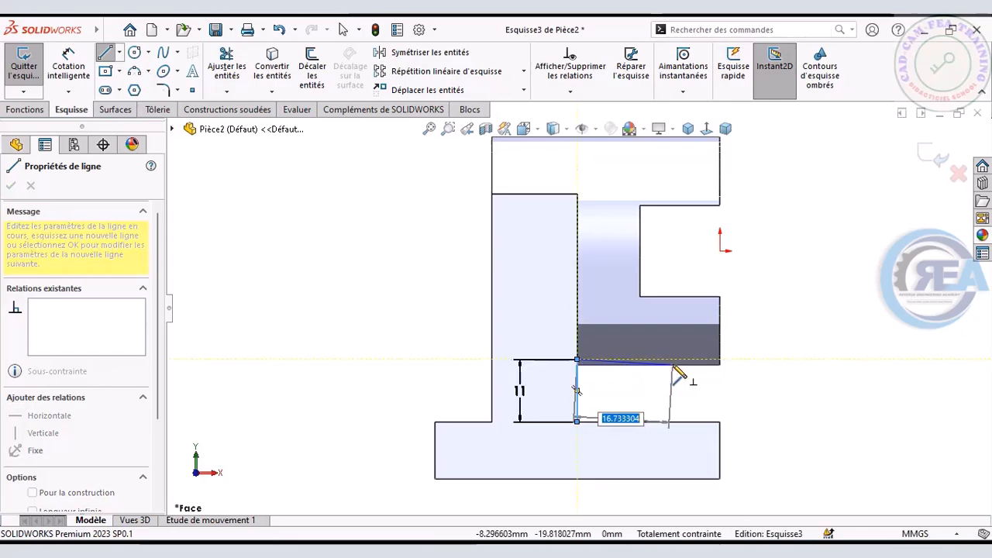
type("19")
key("Return")
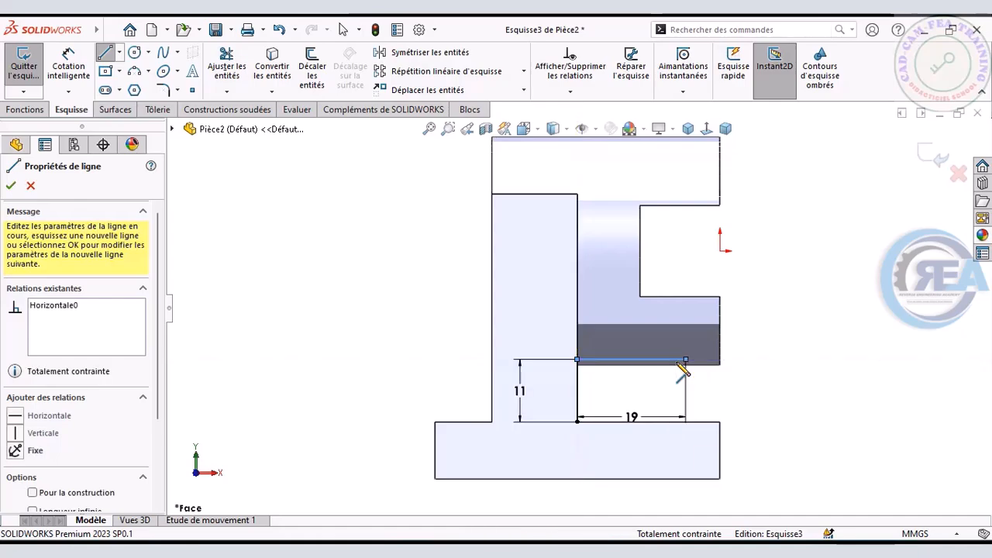
double_click(686, 422)
key("Escape")
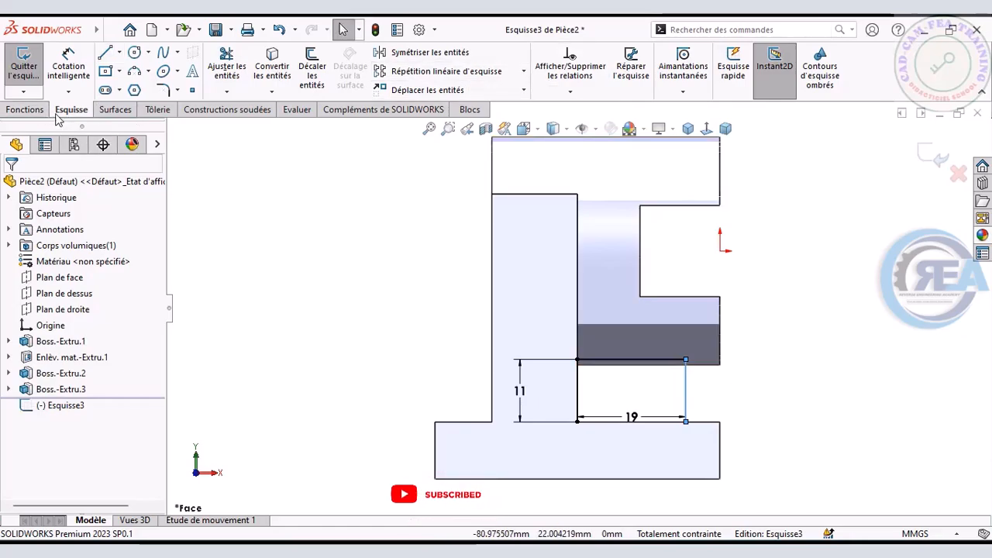
- Create a rib from the open profile with a thickness of 12 mm
left_click(34, 112)
left_click(606, 53)
left_click(687, 130)
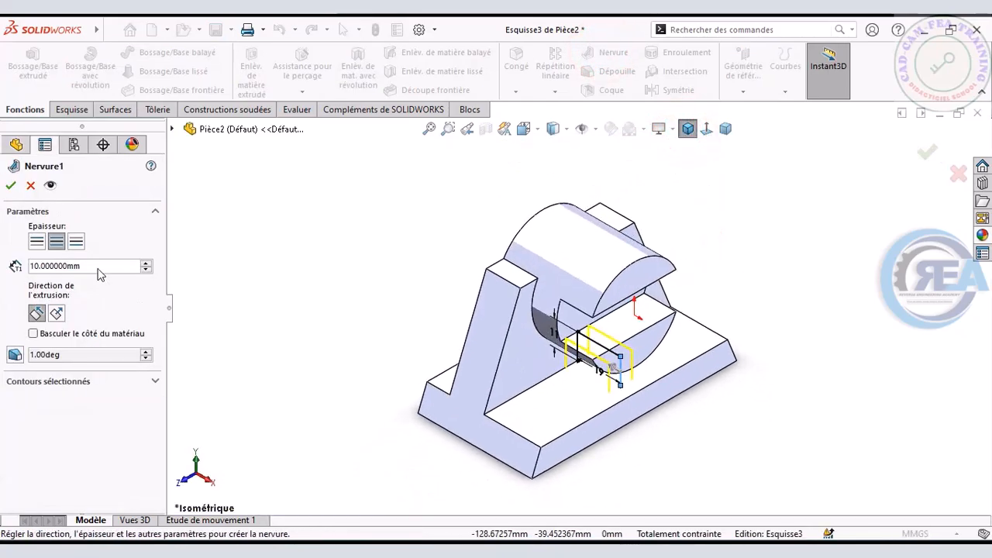
type("12")
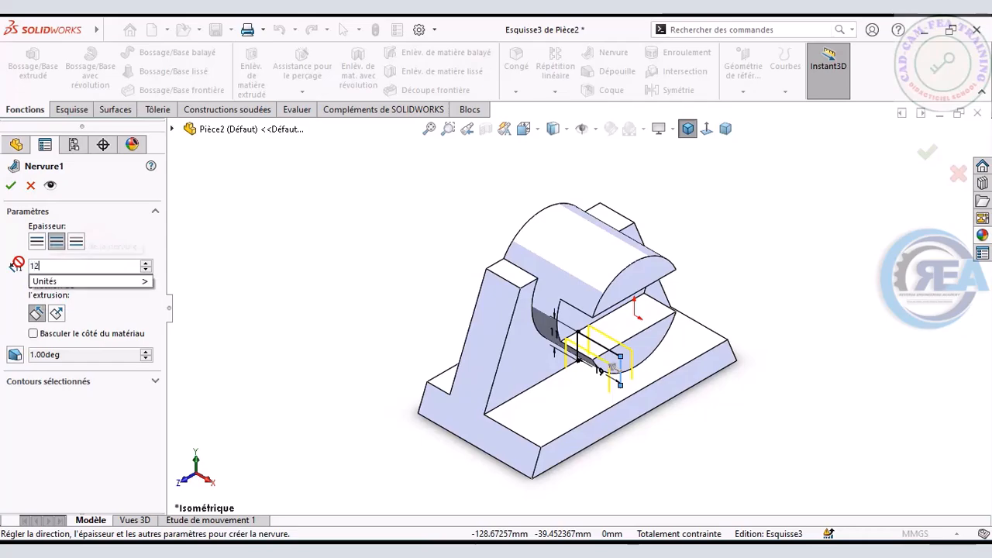
key("Return")
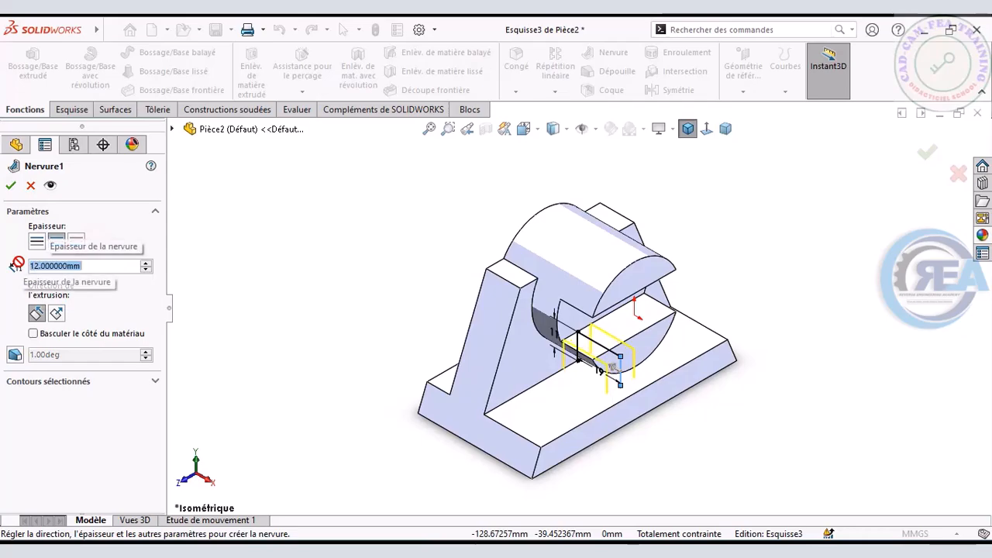
left_click(10, 188)
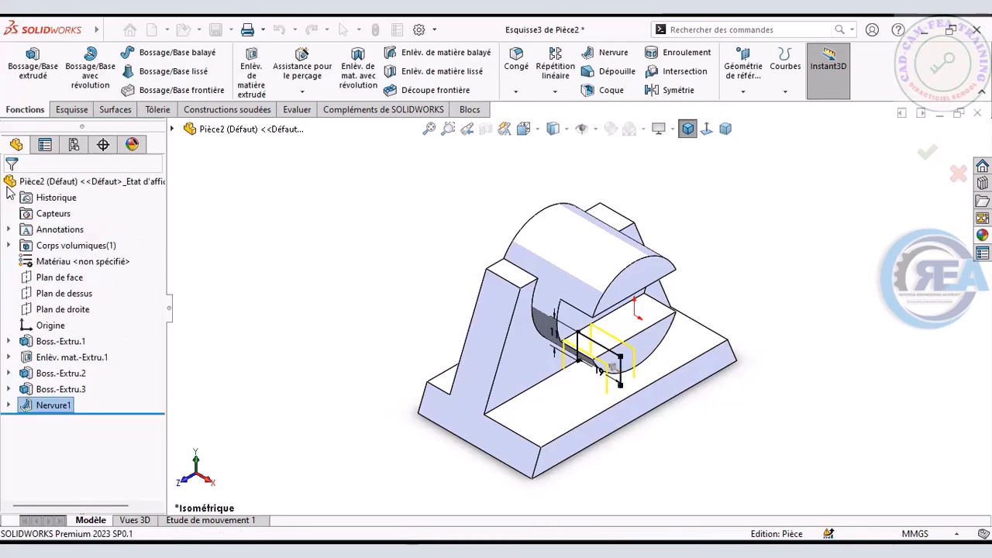
- Inspect the bracket with its new rib from several orientations and return to the isometric view
right_click(416, 296)
left_click(439, 359)
left_click_drag(431, 323, 531, 334)
left_click(690, 130)
left_click(705, 129)
left_click(726, 129)
left_click(688, 129)
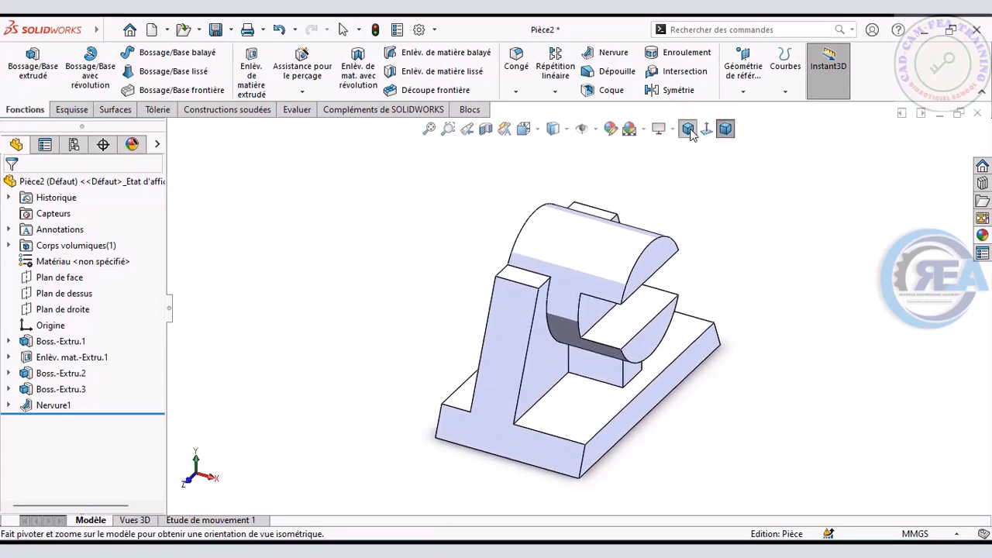
- Apply a light green colour from the standard palette to the whole part
left_click(47, 182)
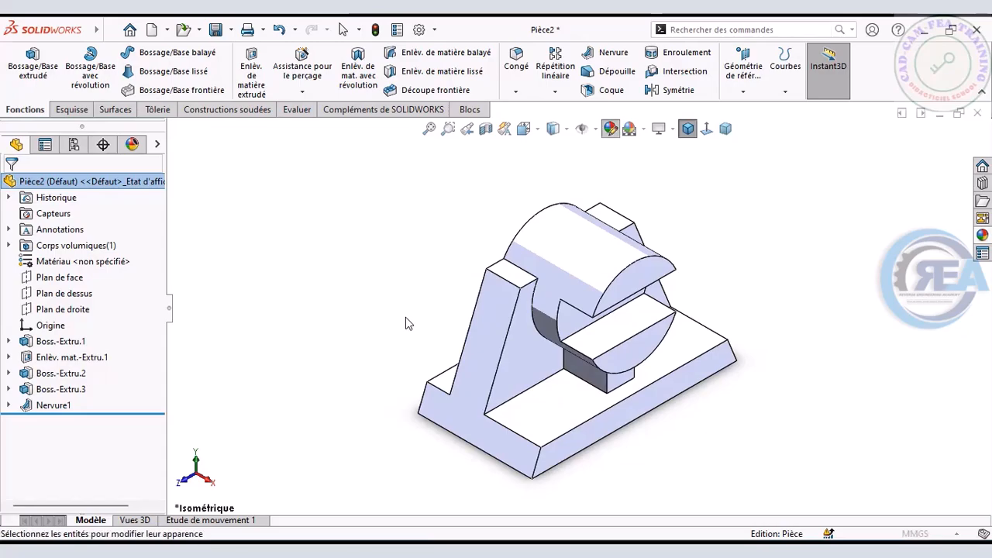
left_click(78, 475)
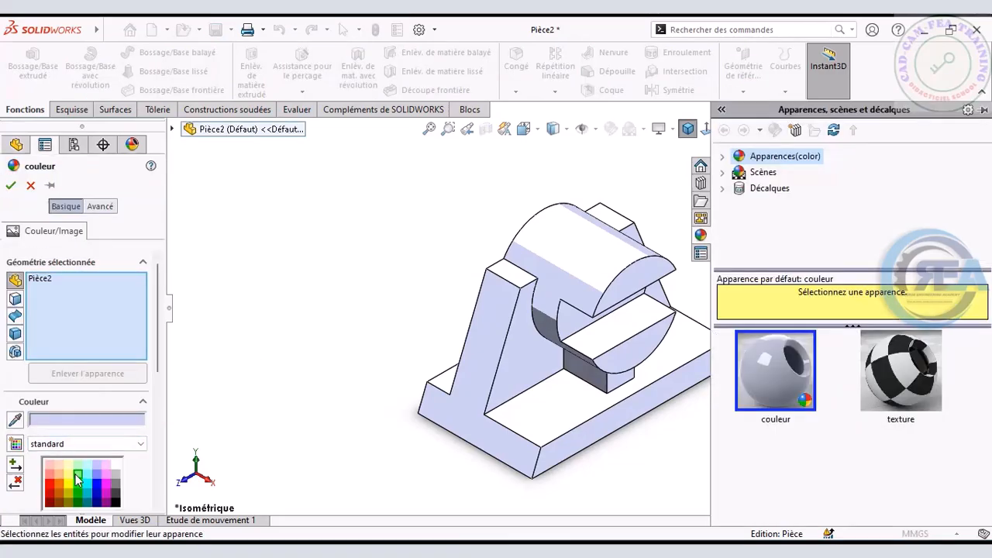
left_click(10, 186)
left_click(270, 254)
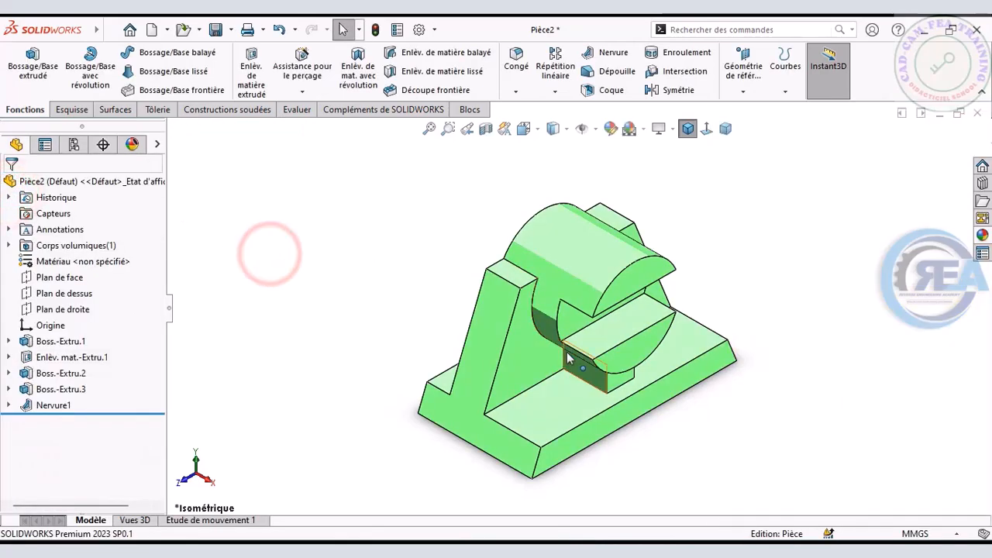
scroll(568, 358, "down", 3)
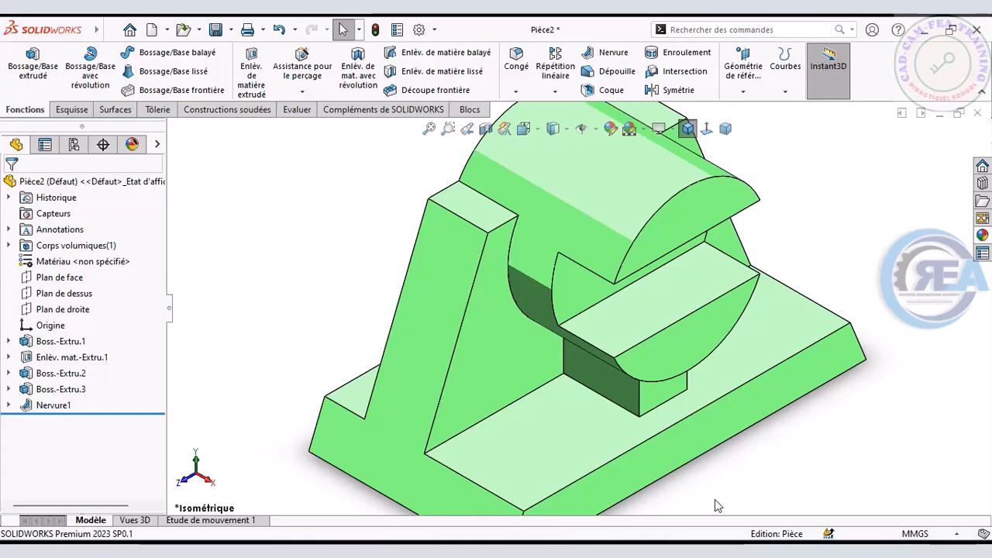